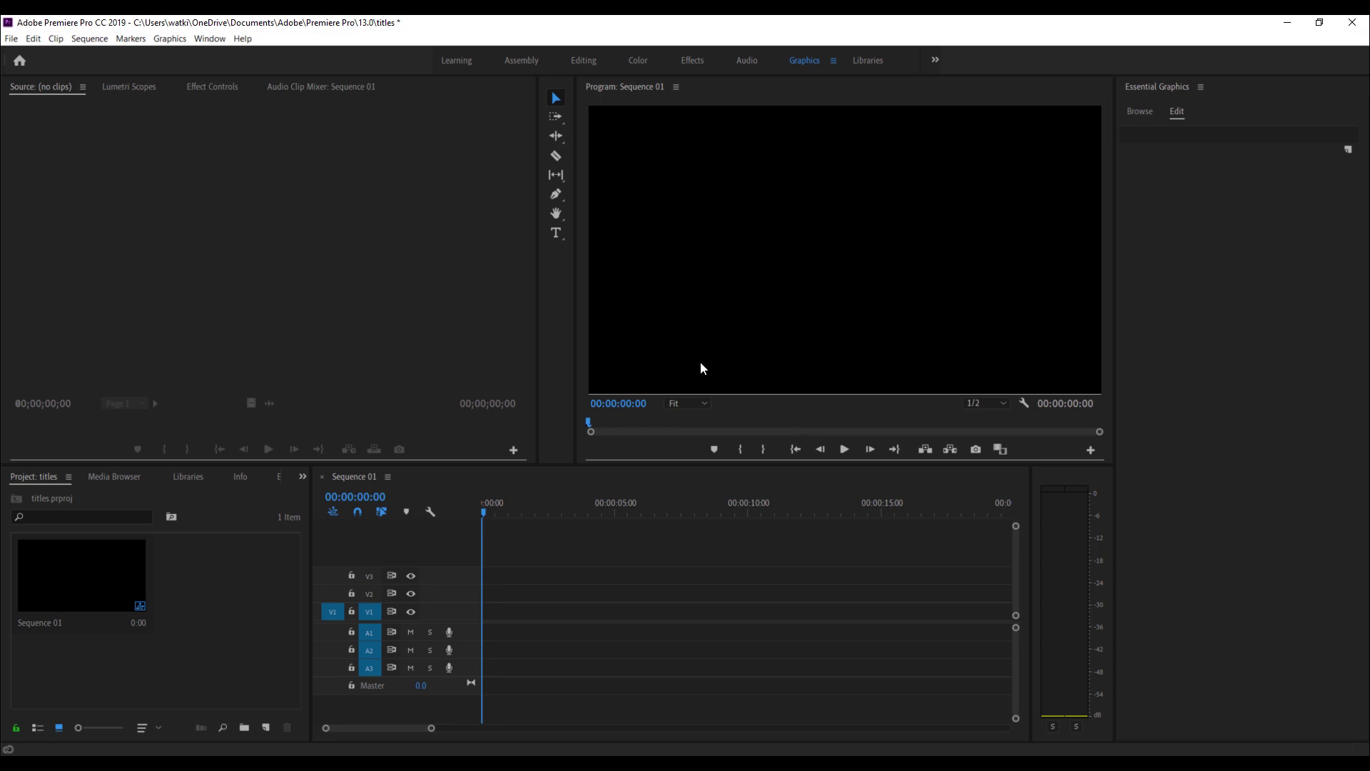
- Select the Type tool and switch to the Editing workspace, closing Essential Graphics
left_click(556, 236)
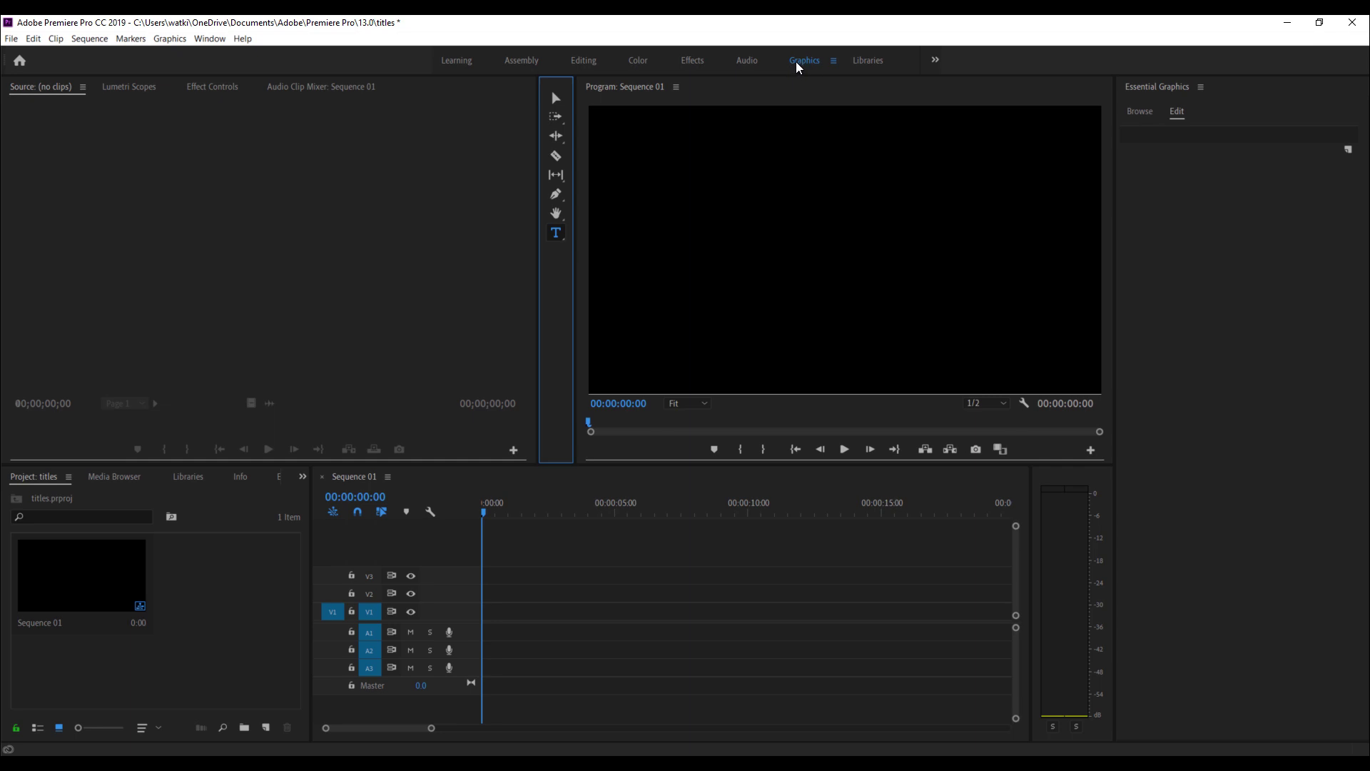
left_click(585, 61)
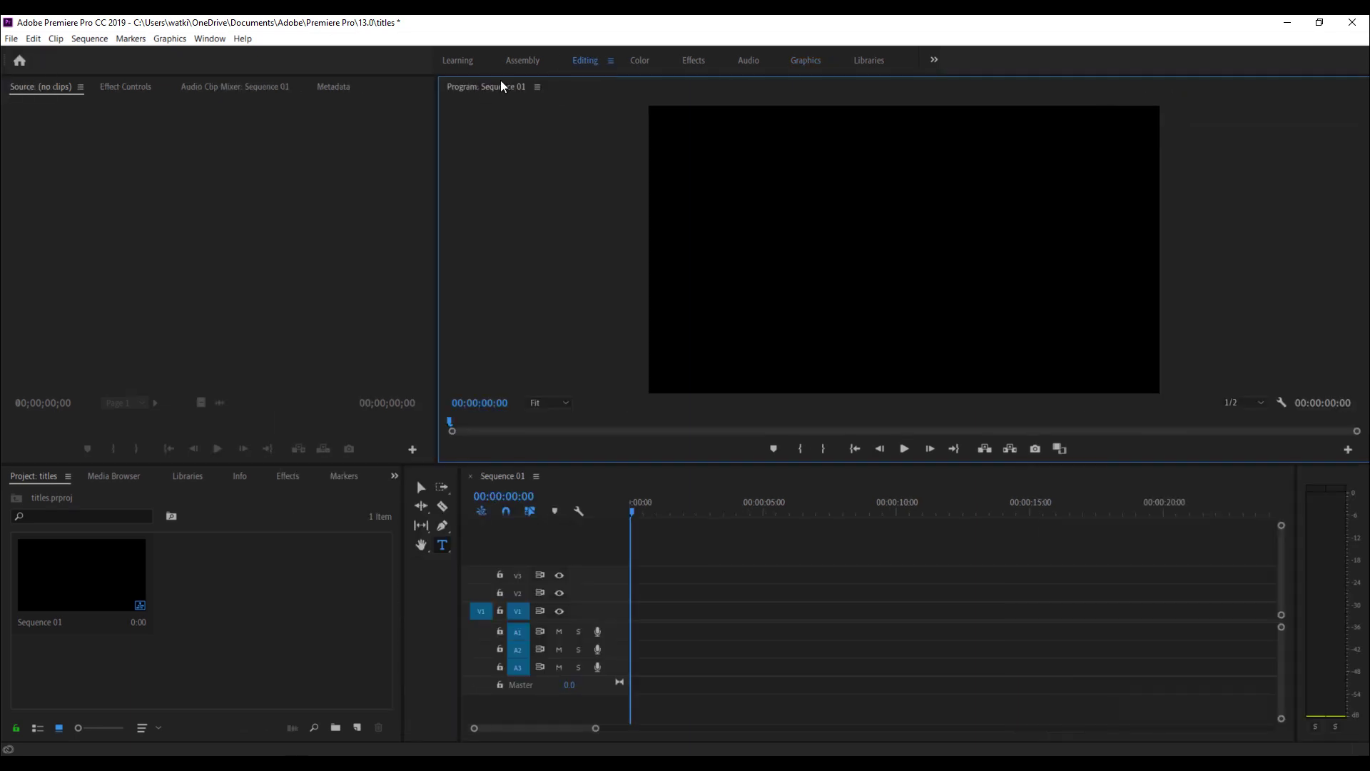
- In the Graphics workspace, add a text layer on the black frame containing the pasted list of seven names
left_click(805, 62)
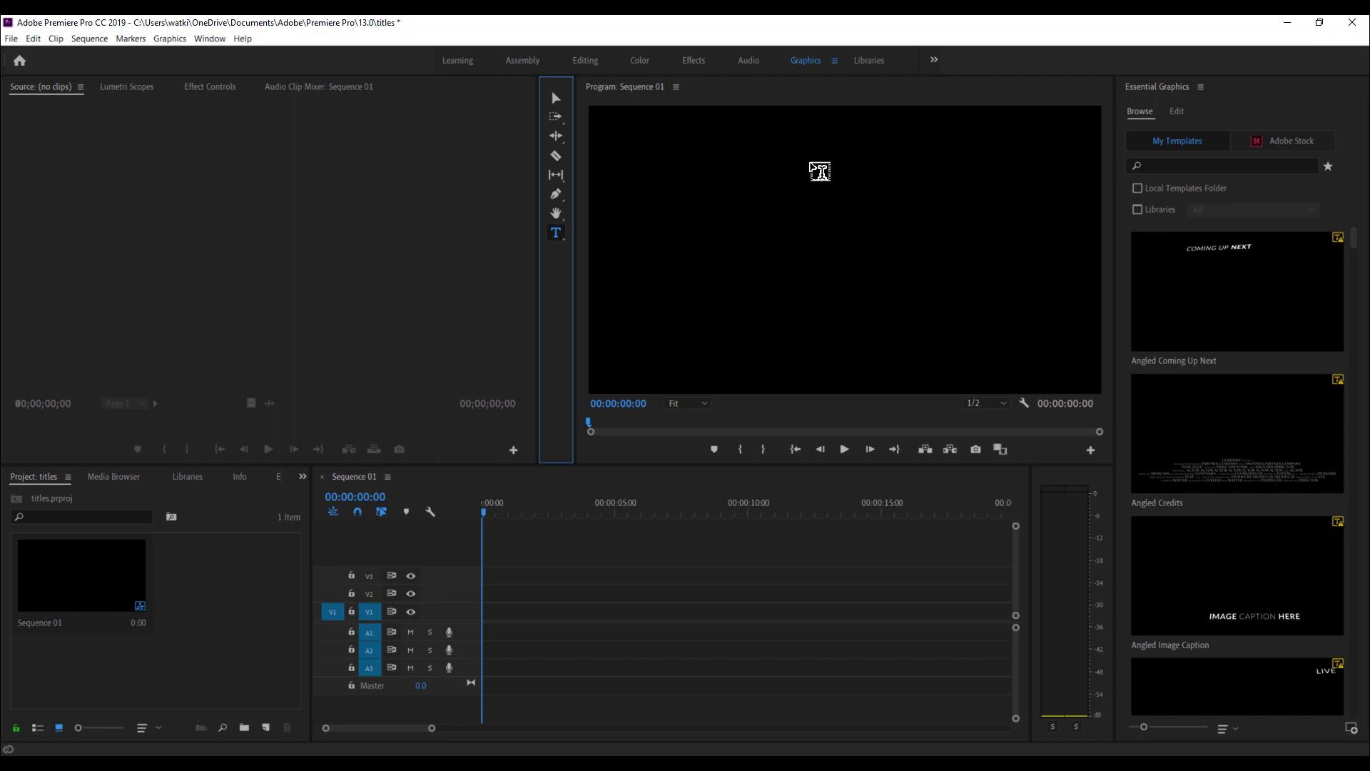
left_click(820, 171)
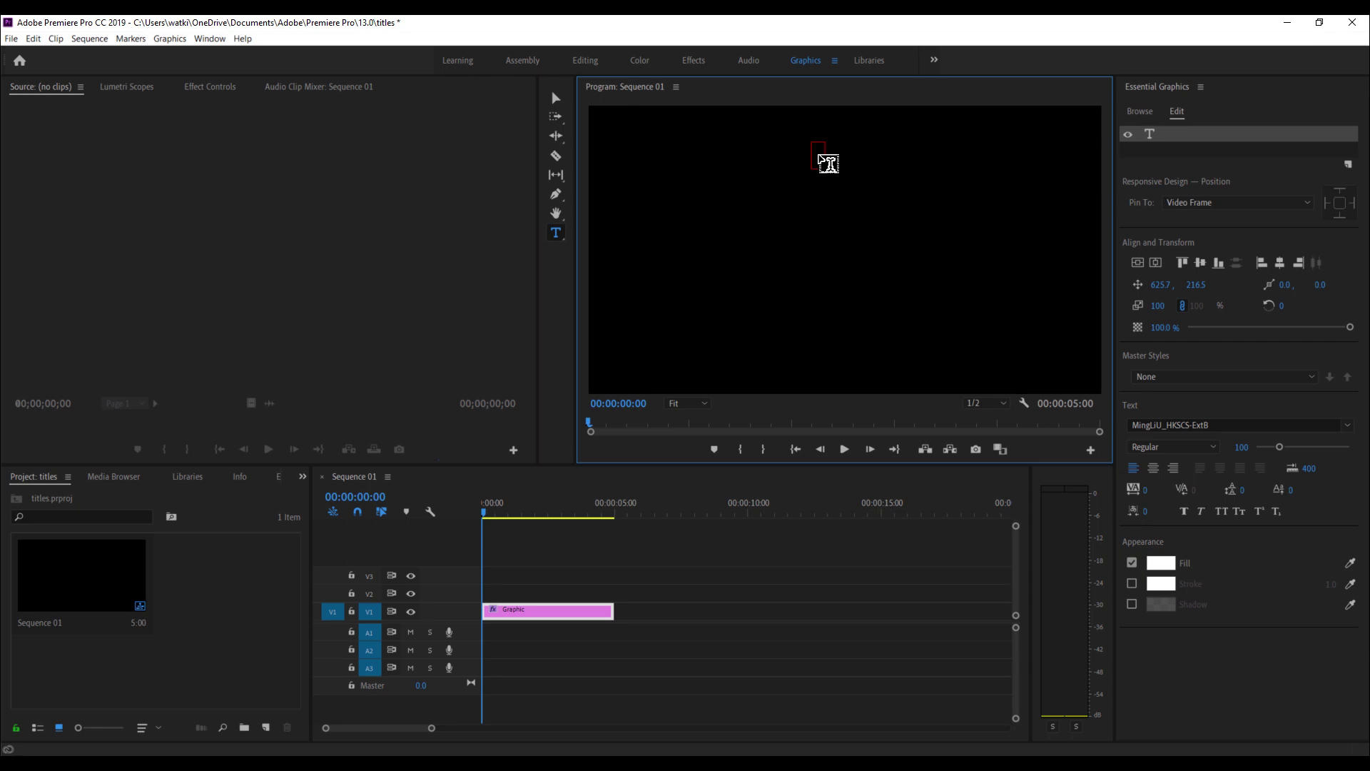
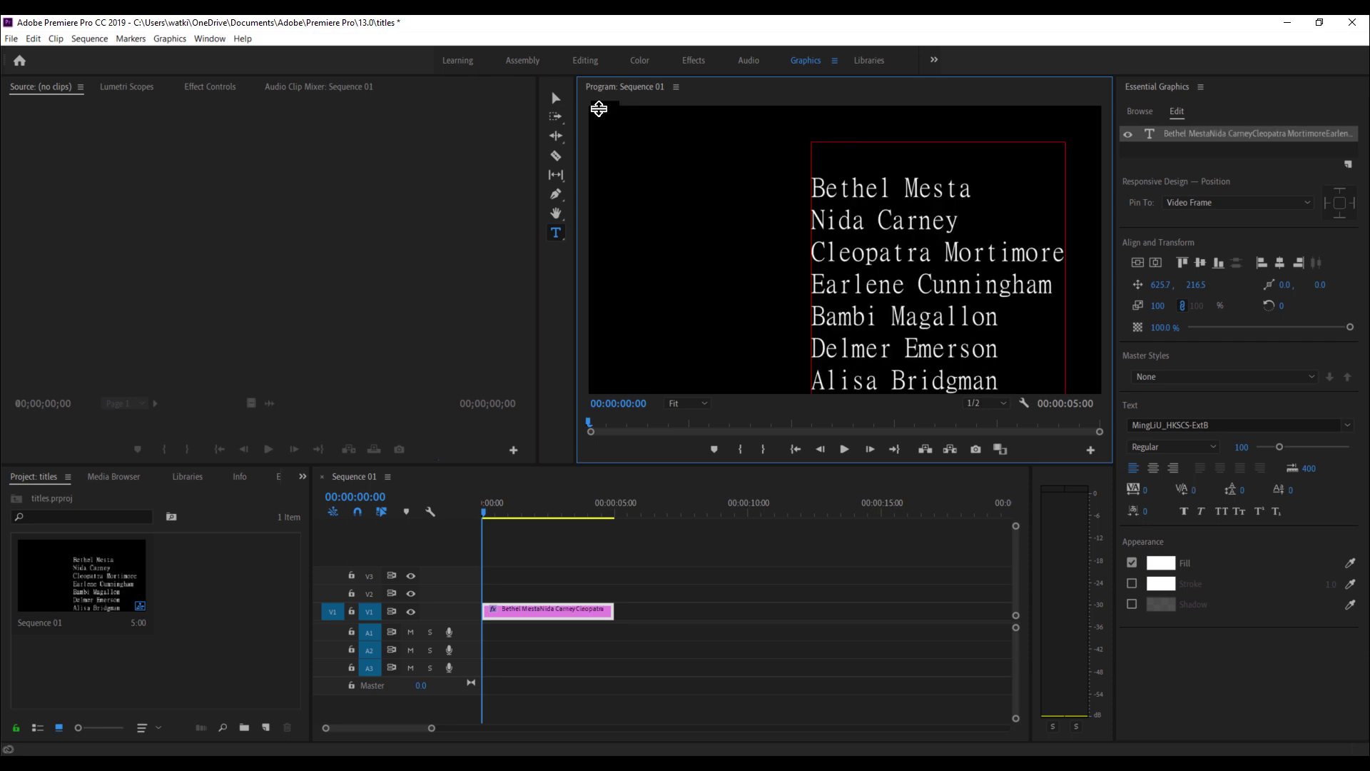
- Move the name list, center-justify its seven lines and center the block horizontally in the frame
left_click(559, 95)
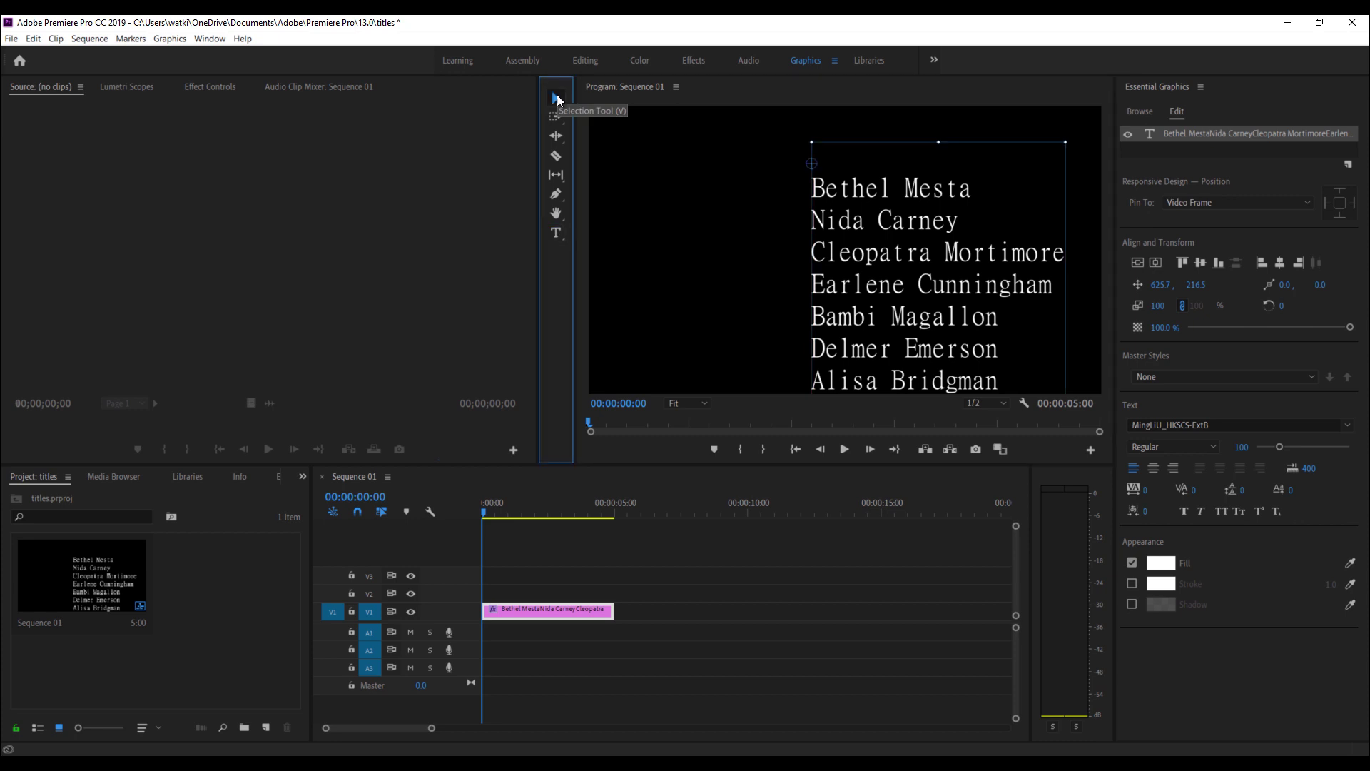
left_click_drag(918, 194, 842, 189)
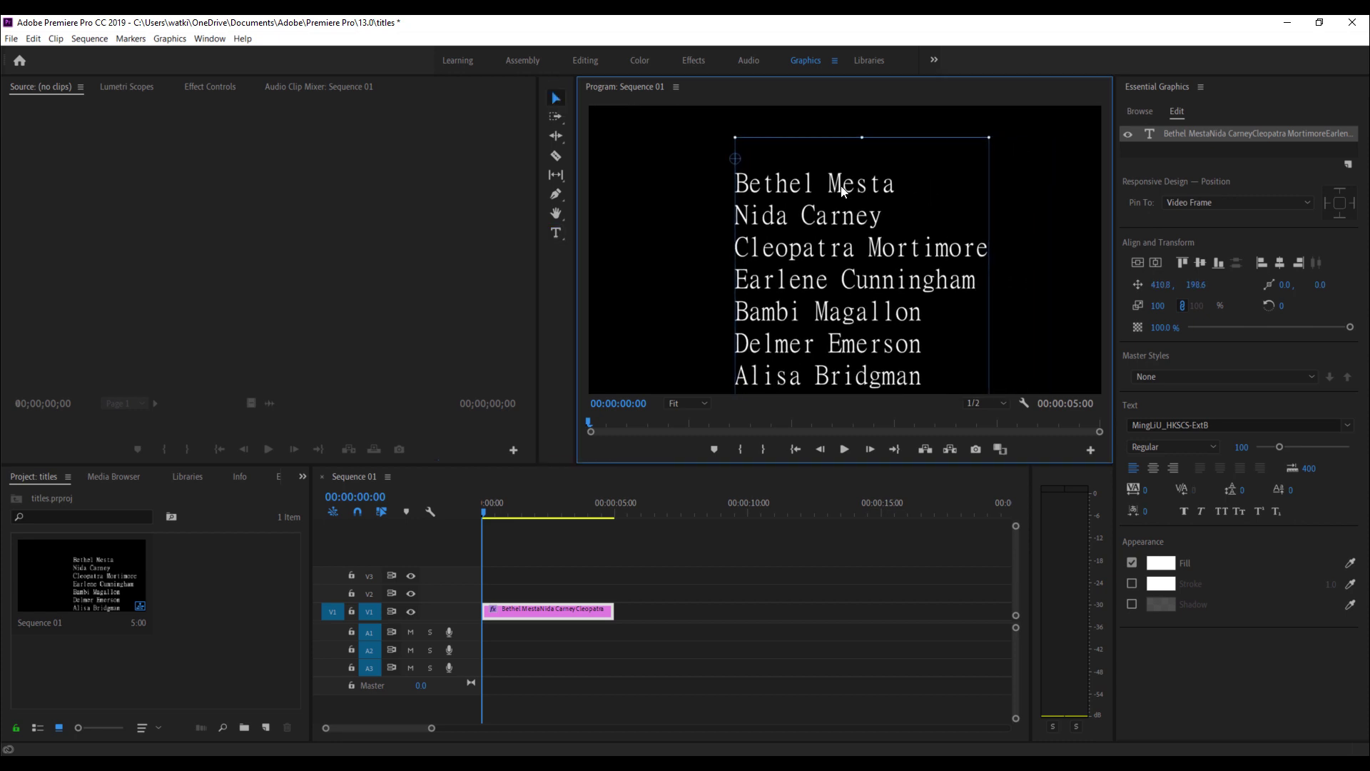
left_click(1155, 263)
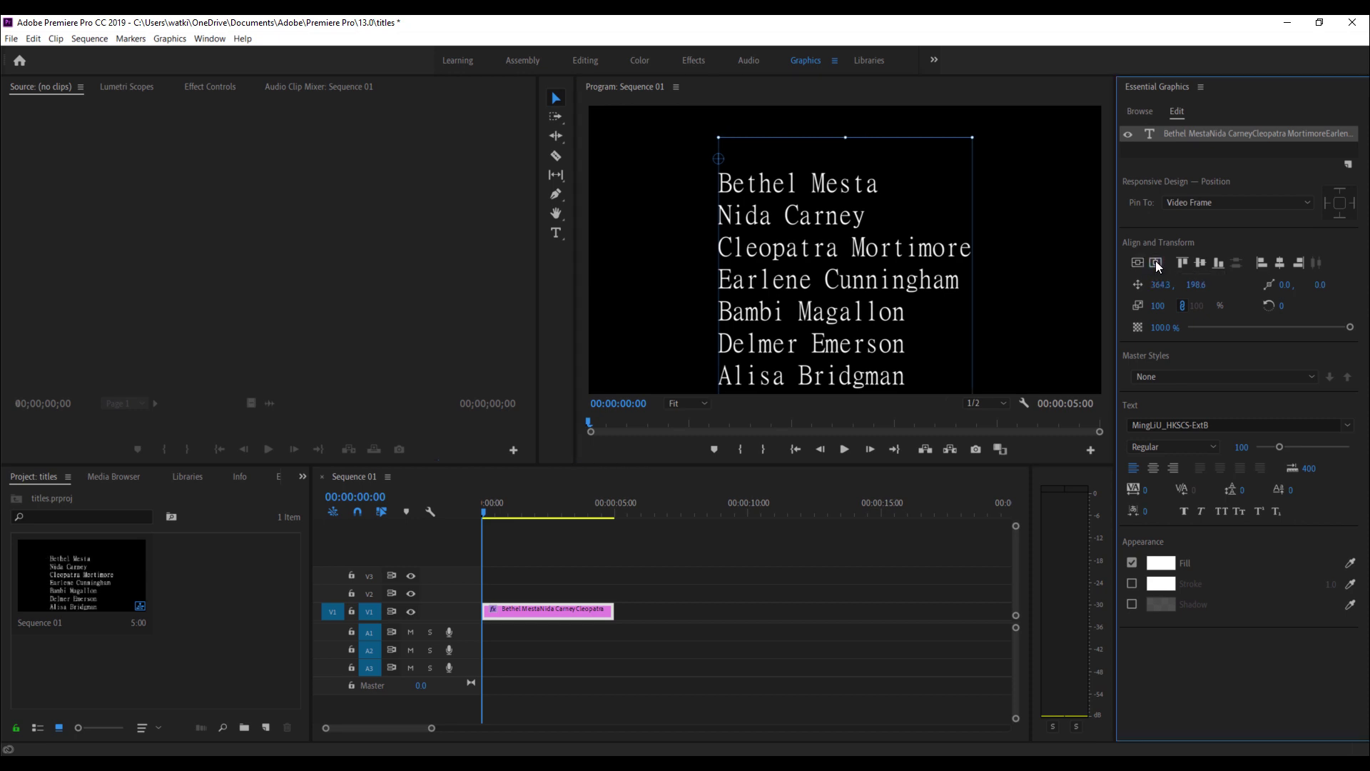
left_click(1153, 468)
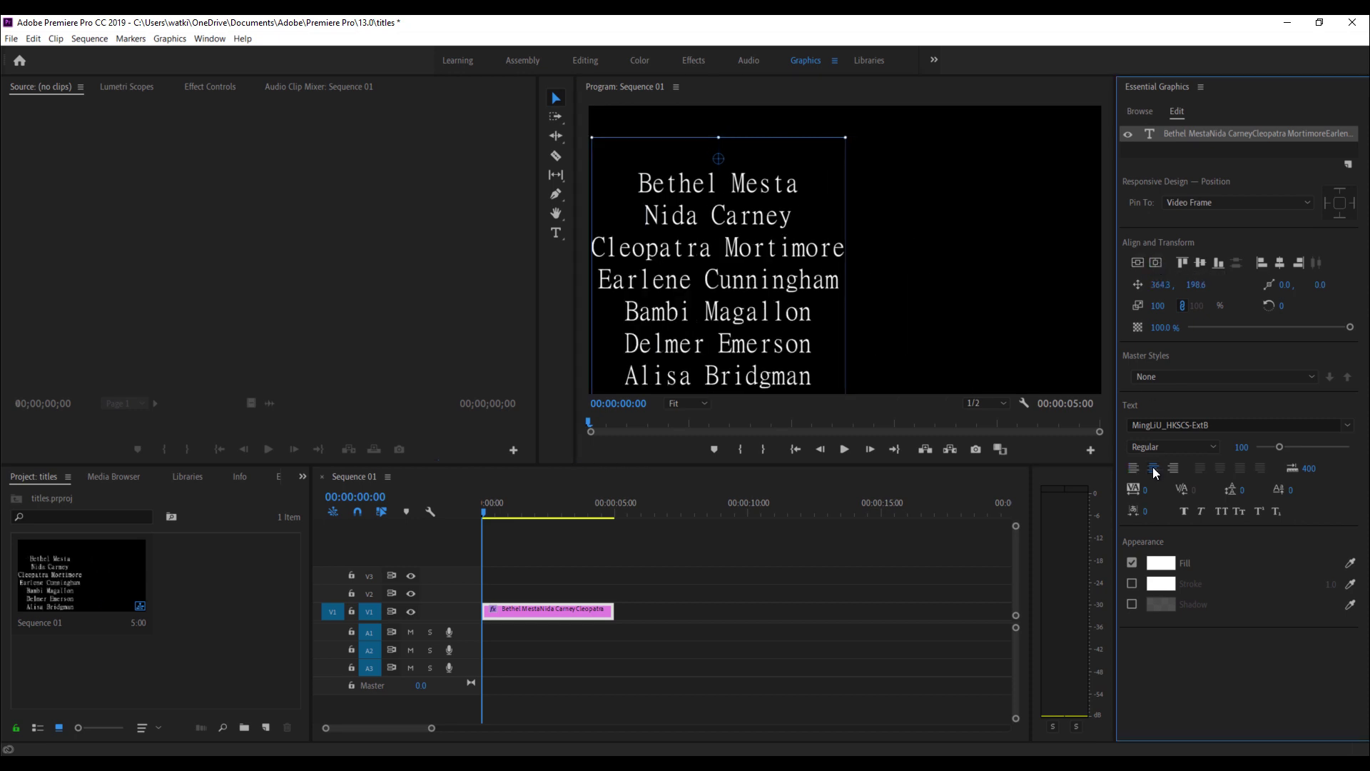
left_click(1156, 264)
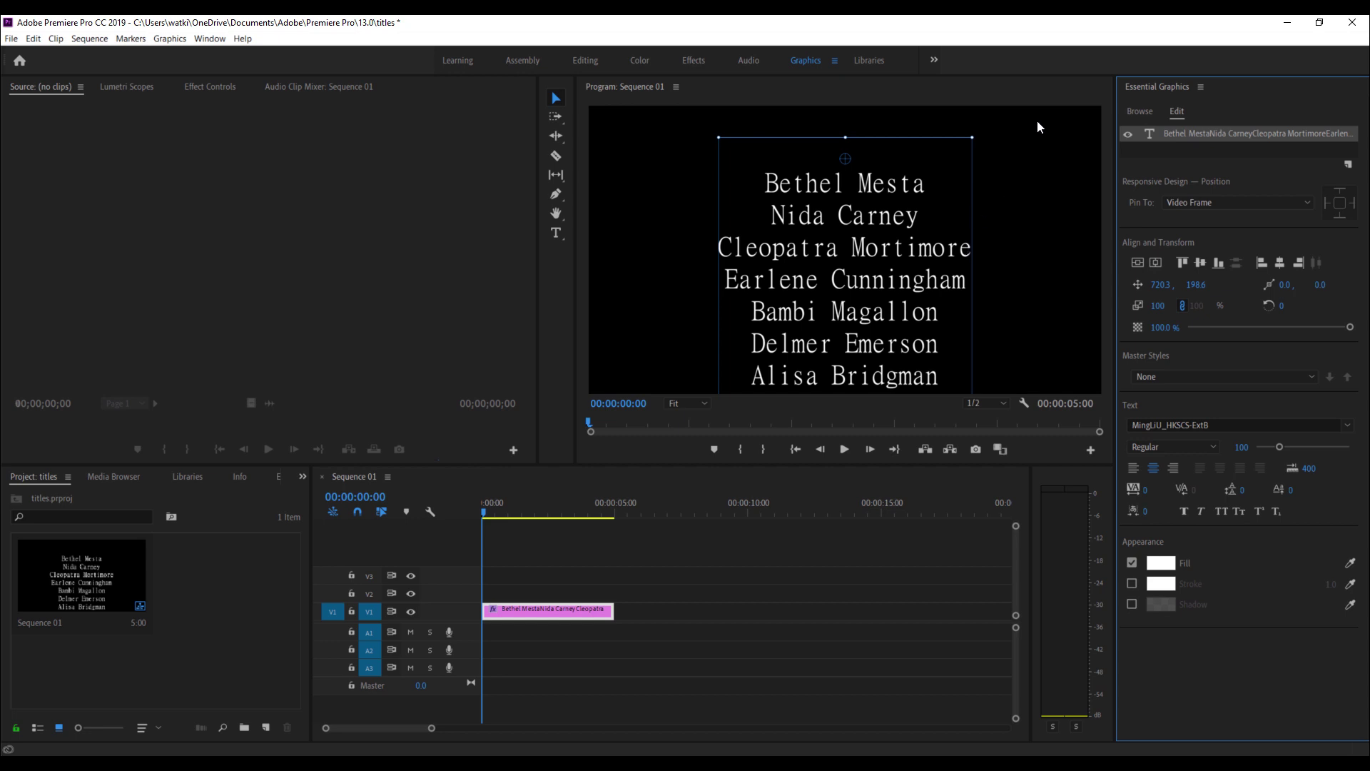
- Deselect the text layer and enable Roll for the title in Essential Graphics
left_click(1049, 100)
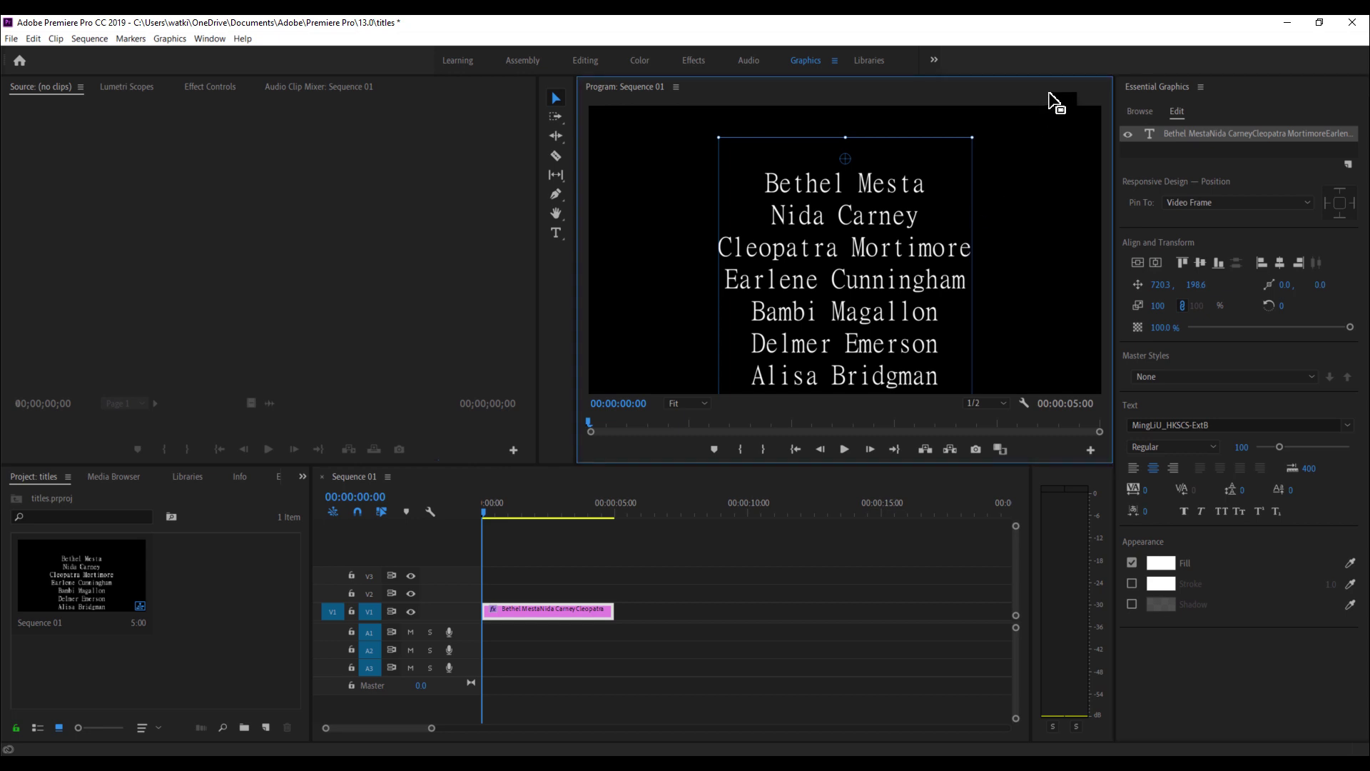
left_click(717, 232)
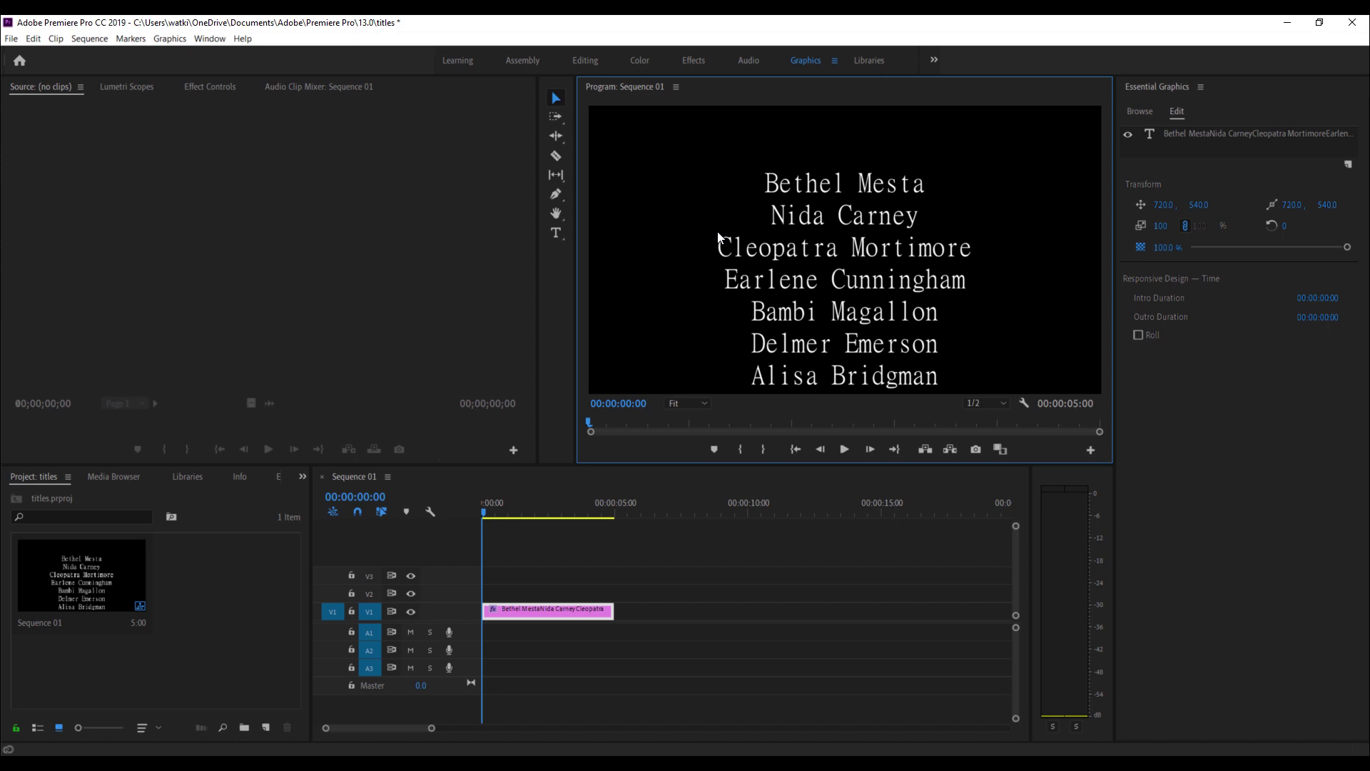
left_click(1138, 333)
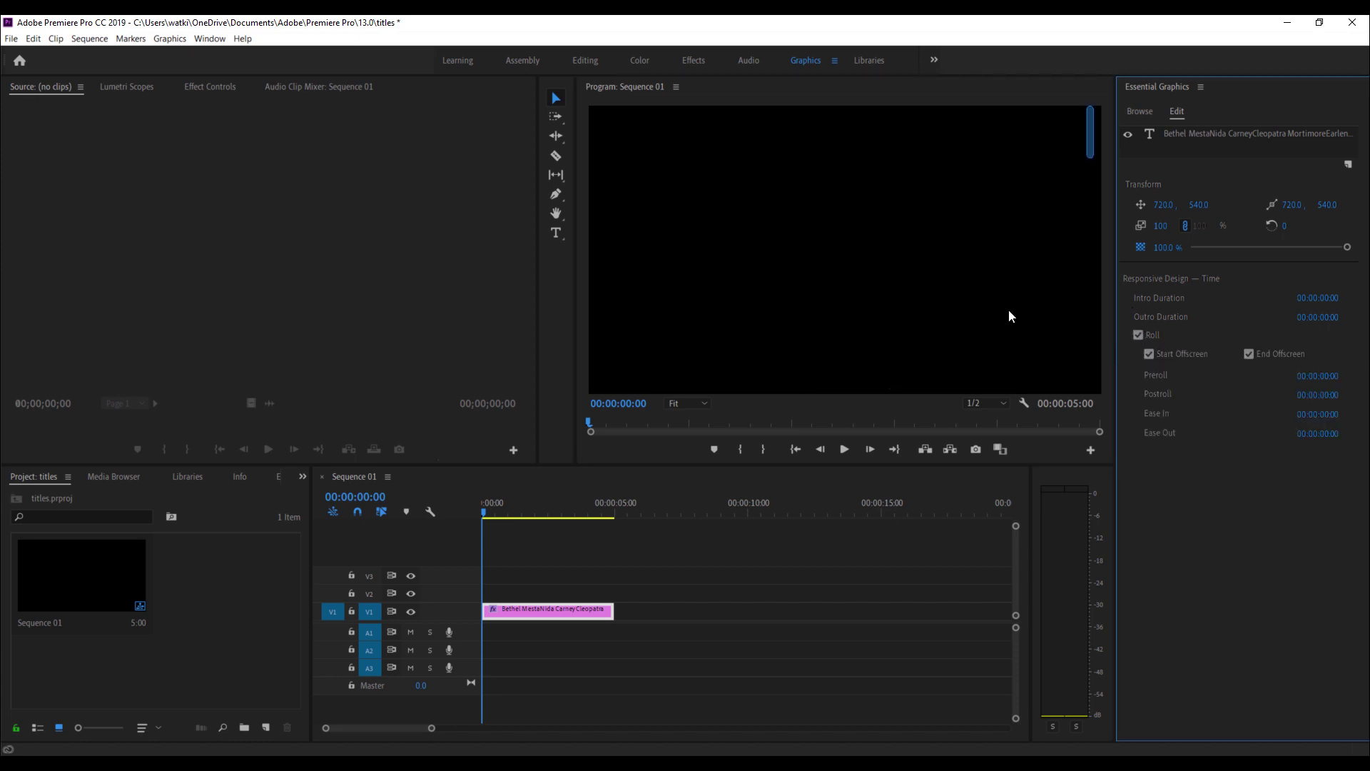
- Scrub the timeline and play from the start to preview the rolling names
left_click_drag(490, 505, 550, 512)
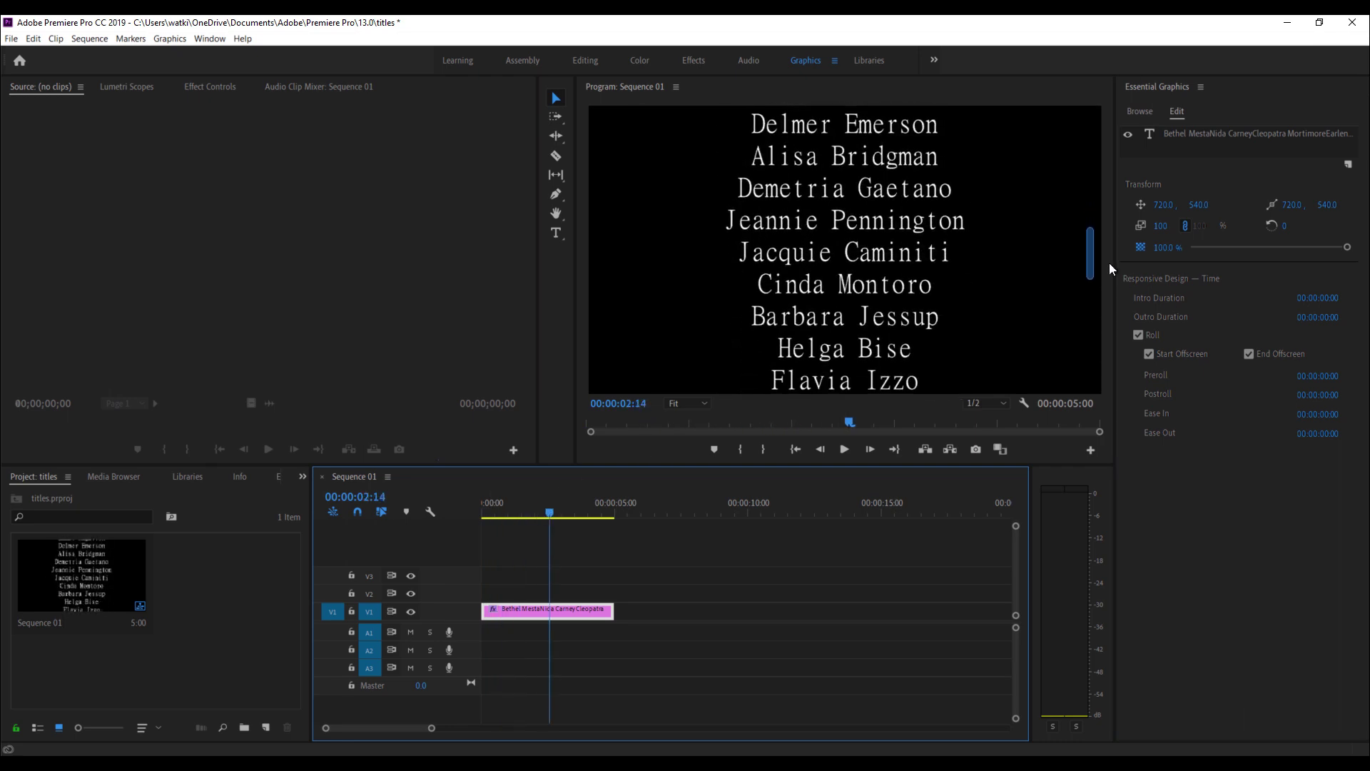
left_click_drag(1090, 238, 1098, 279)
left_click_drag(558, 508, 423, 507)
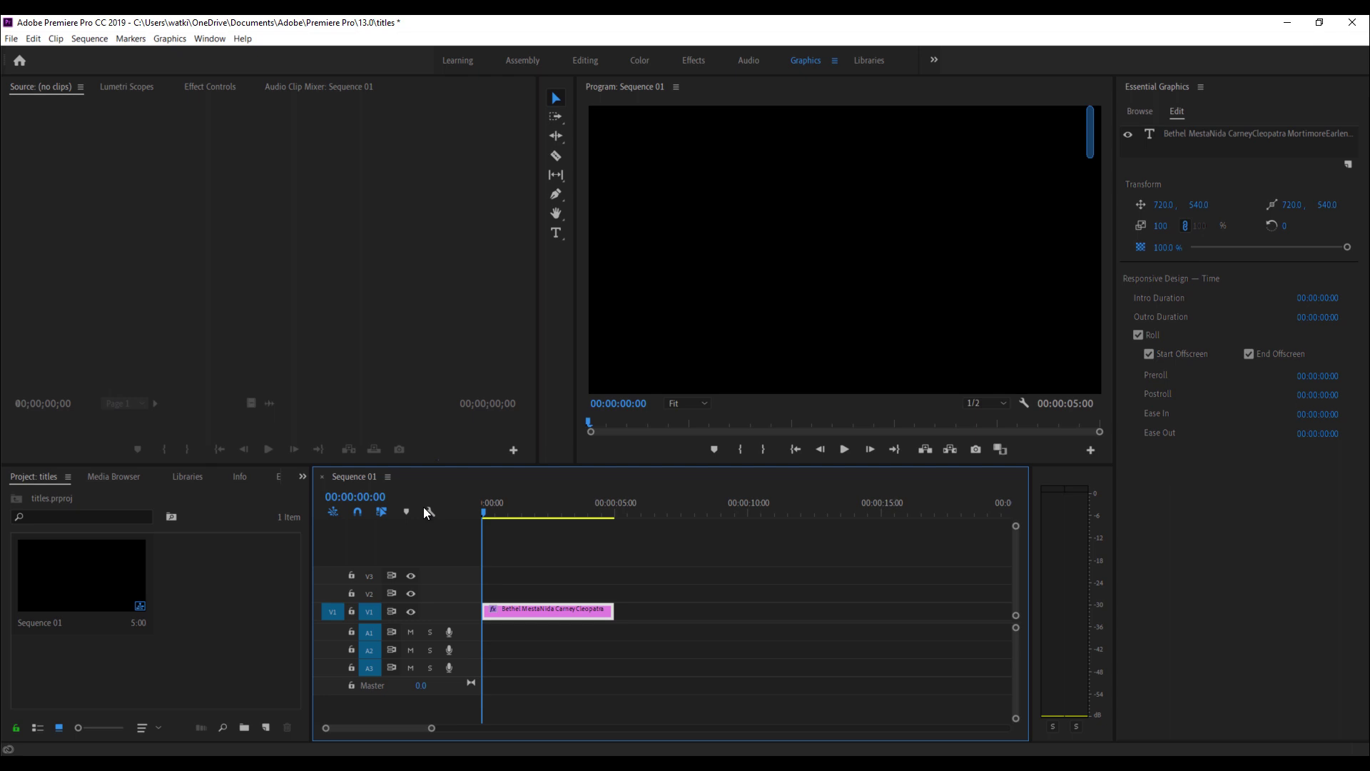
key("space")
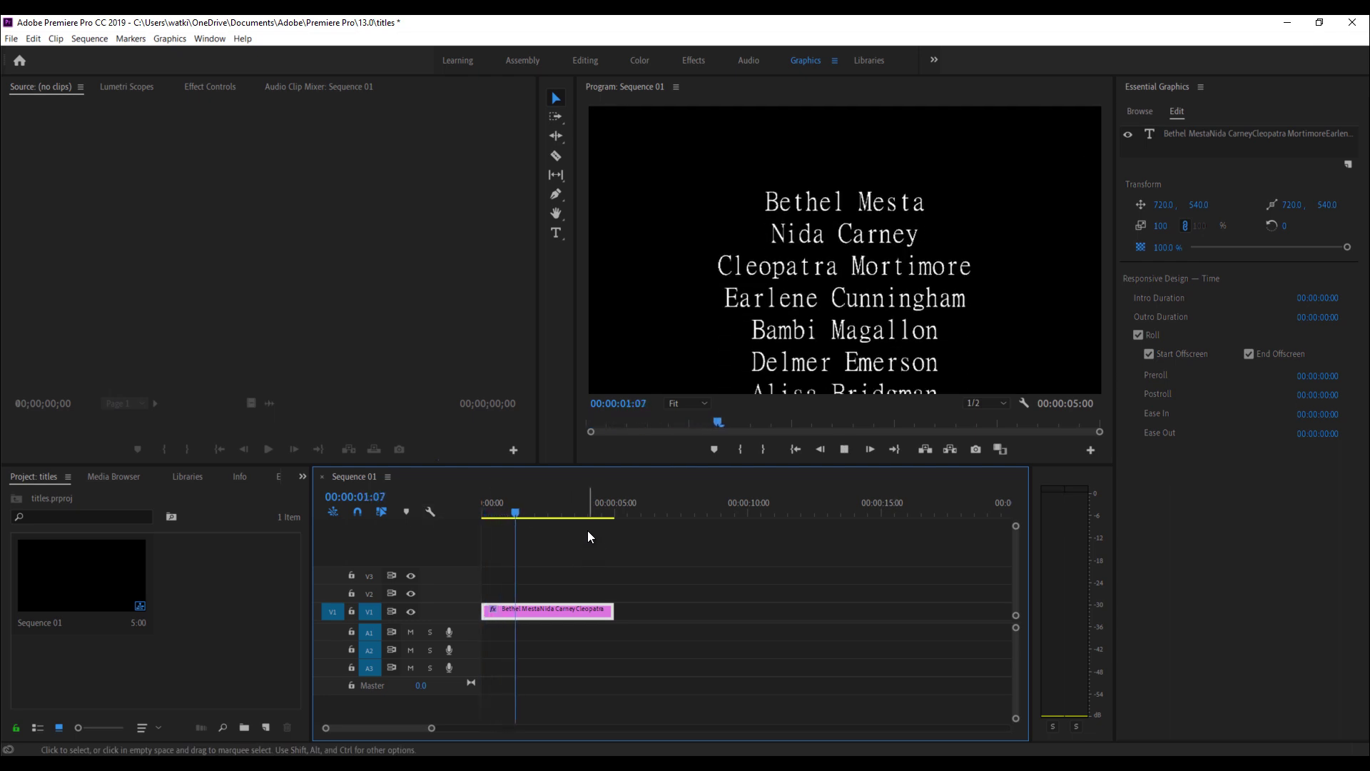
- Extend the credits clip to about 11:08, then play and scrub through the slower roll
left_click(592, 502)
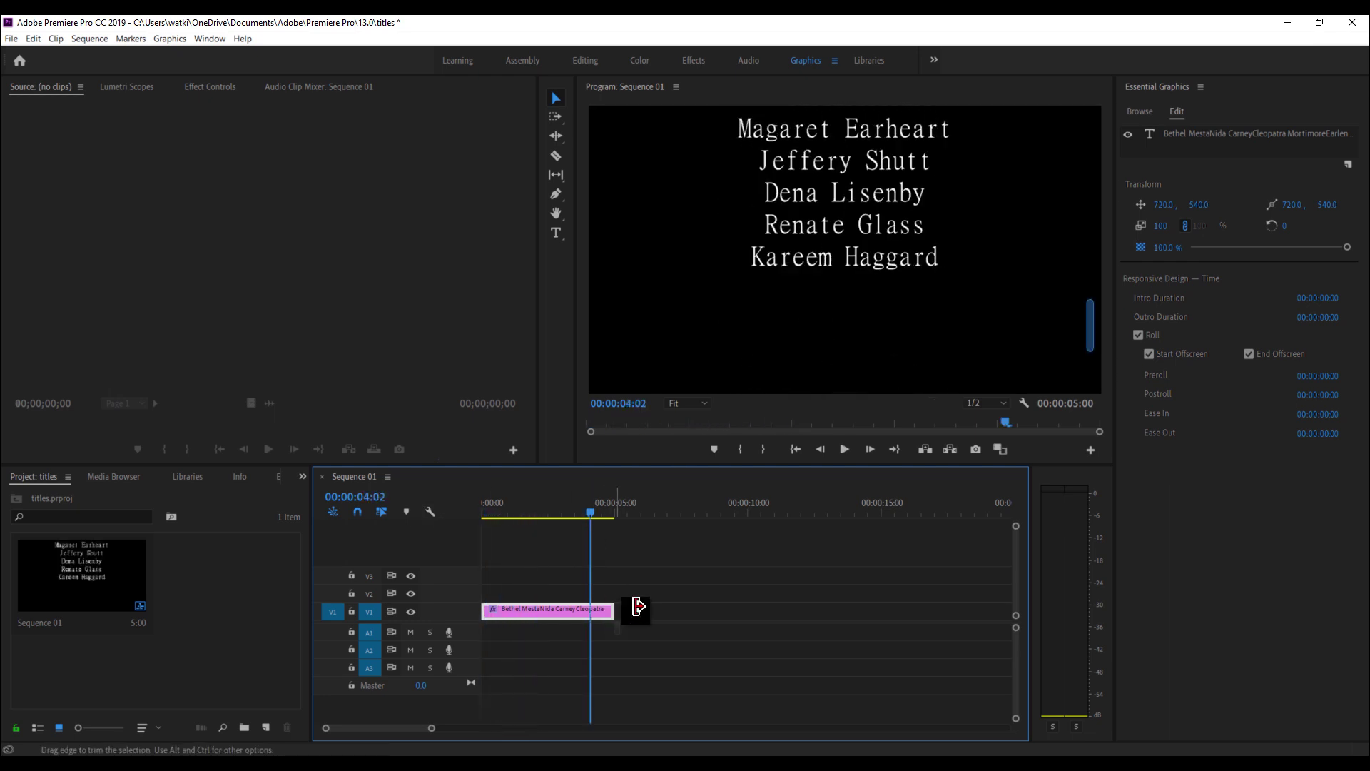
left_click_drag(628, 608, 785, 607)
key("space")
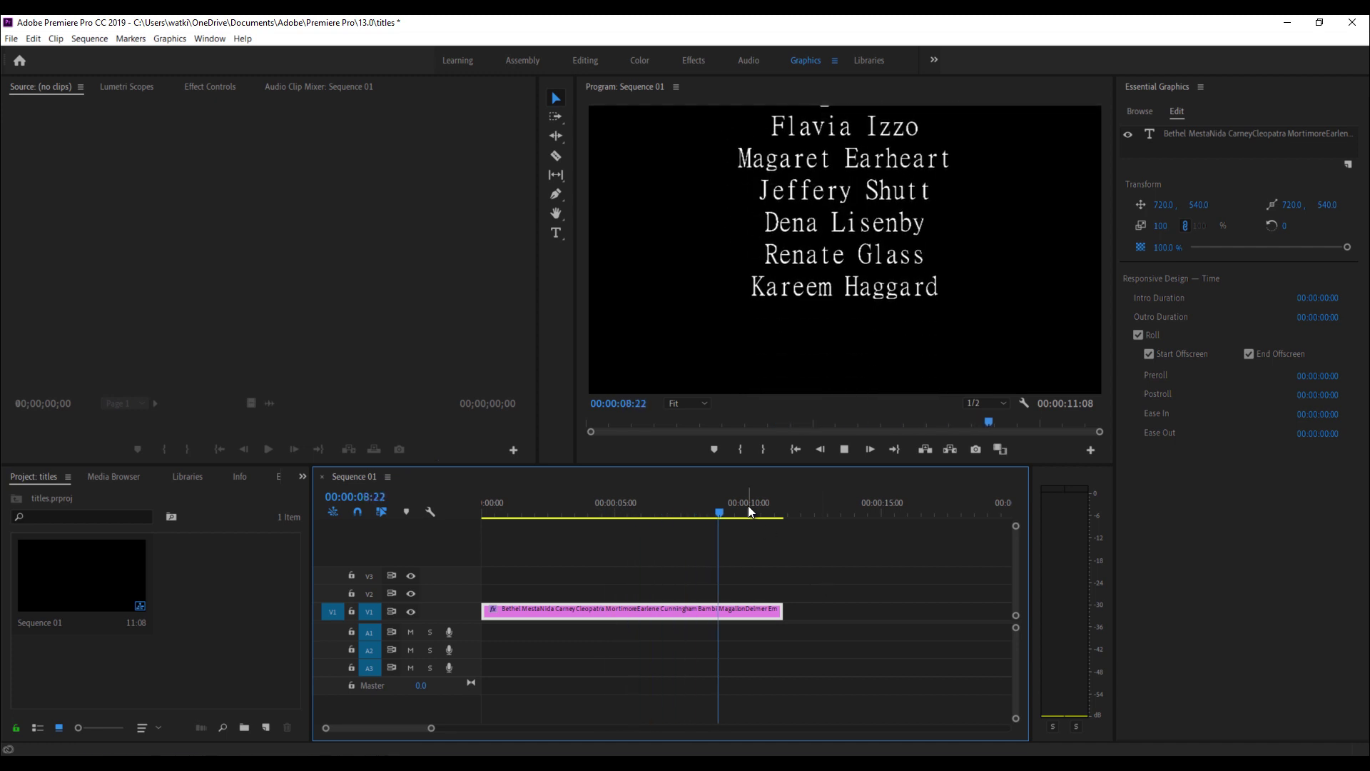
key("space")
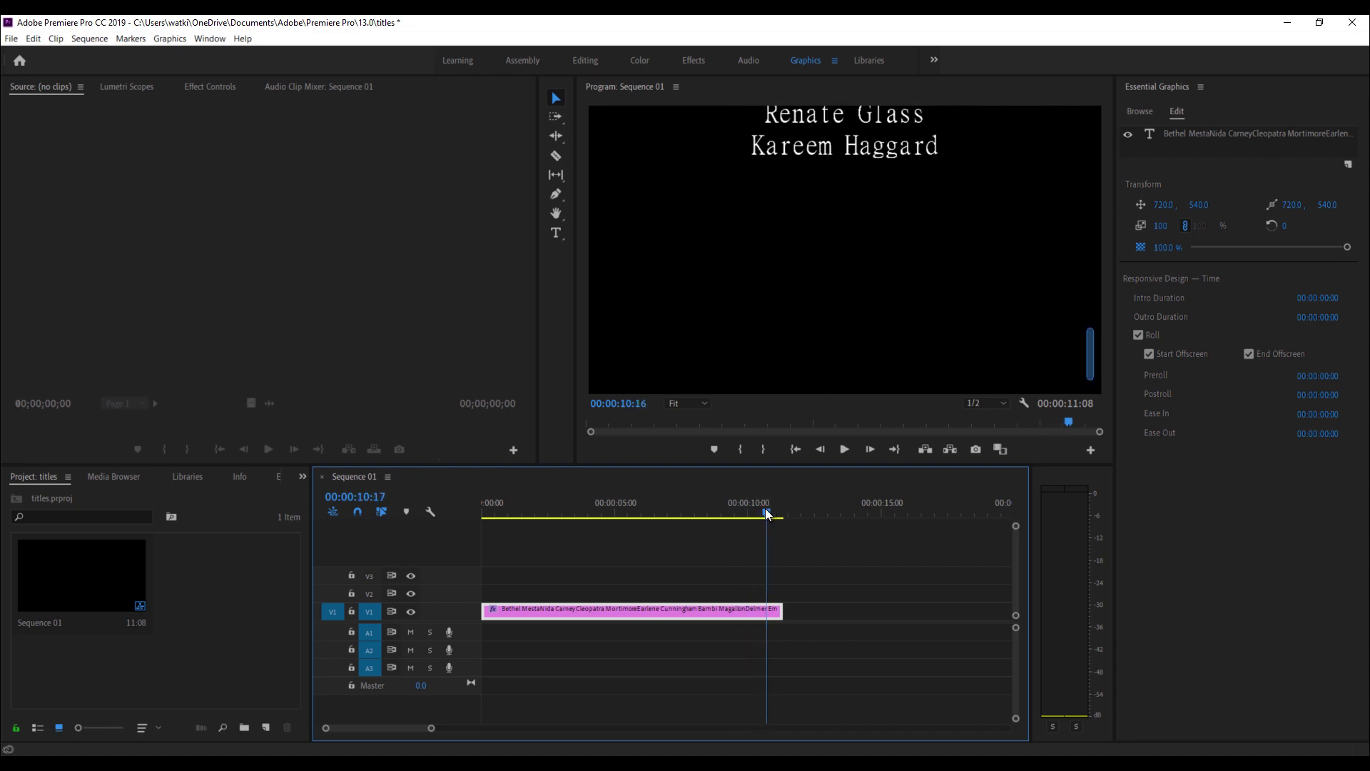
left_click(658, 513)
left_click_drag(659, 513, 541, 474)
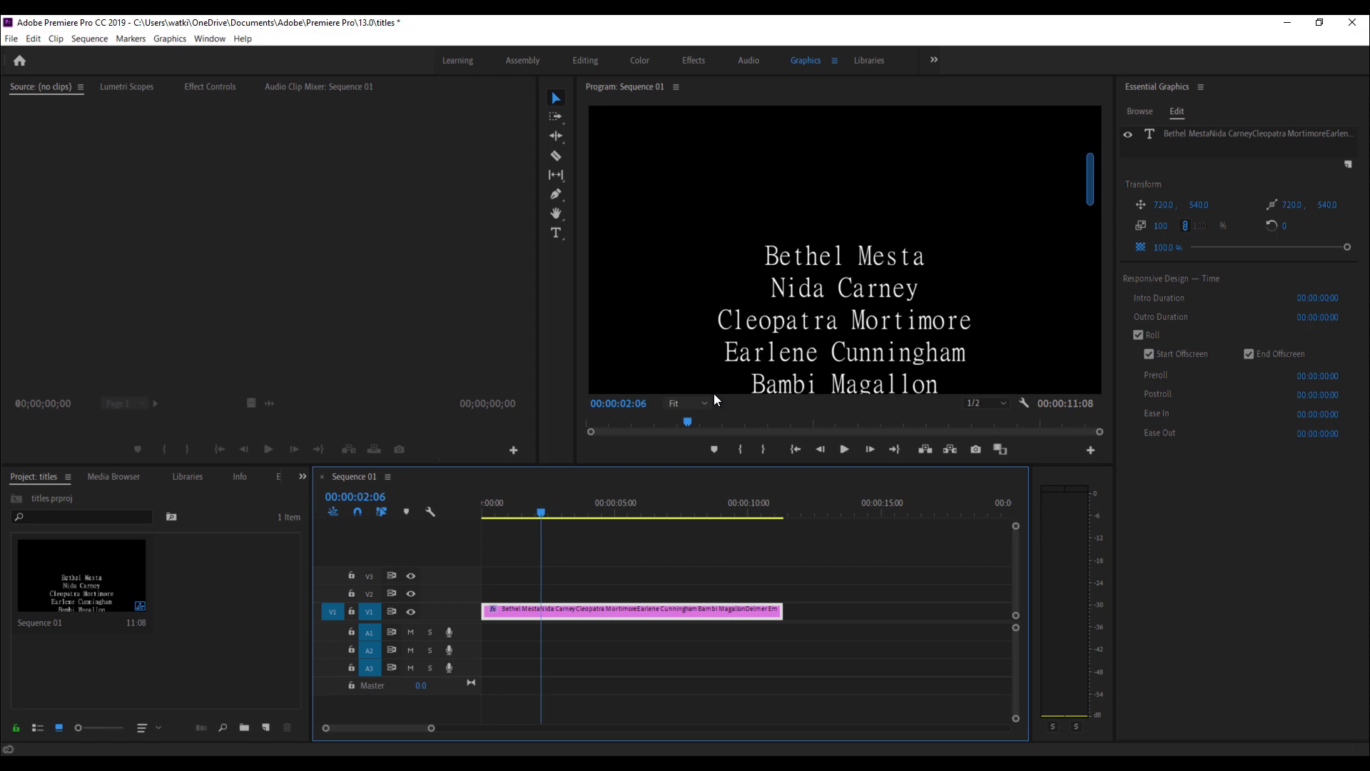
- Nudge the credits text left, then delete the credits clip so the sequence is black
left_click(852, 309)
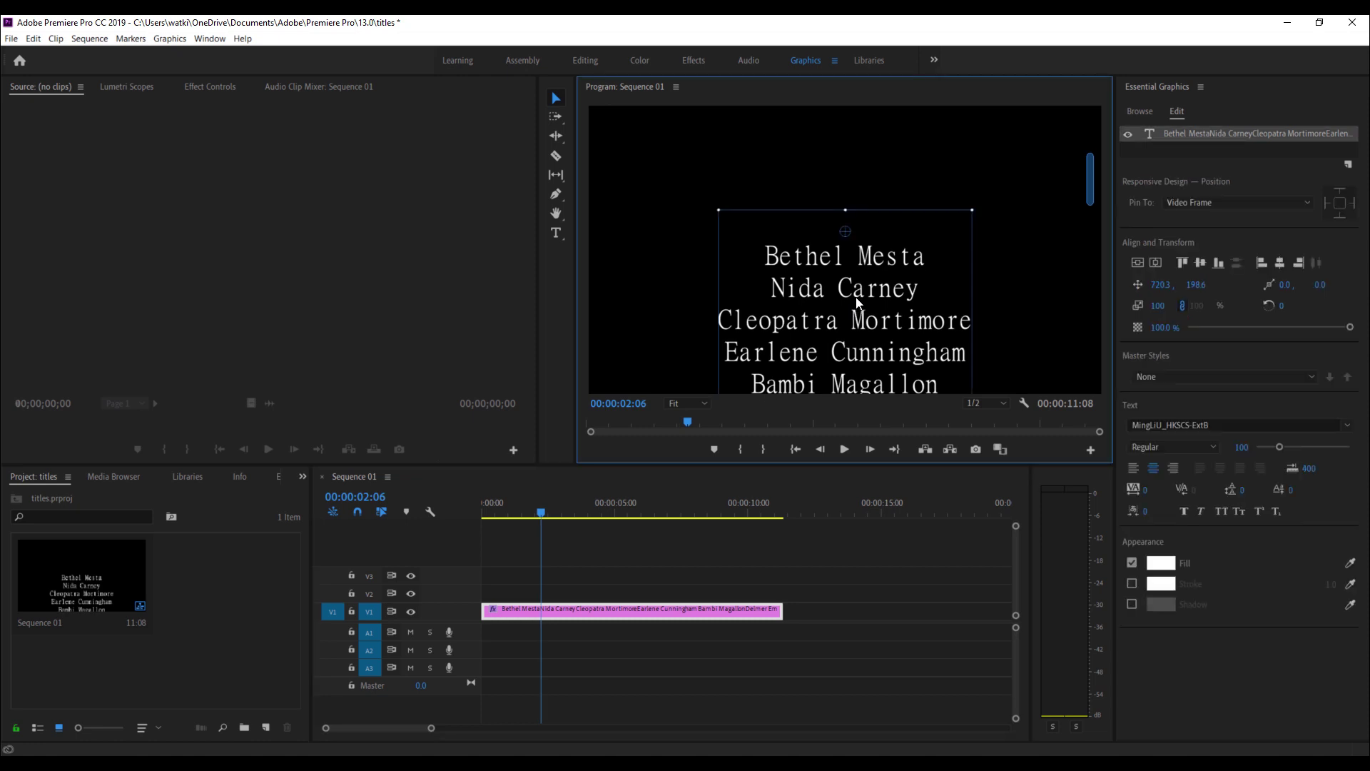
left_click_drag(857, 303, 807, 303)
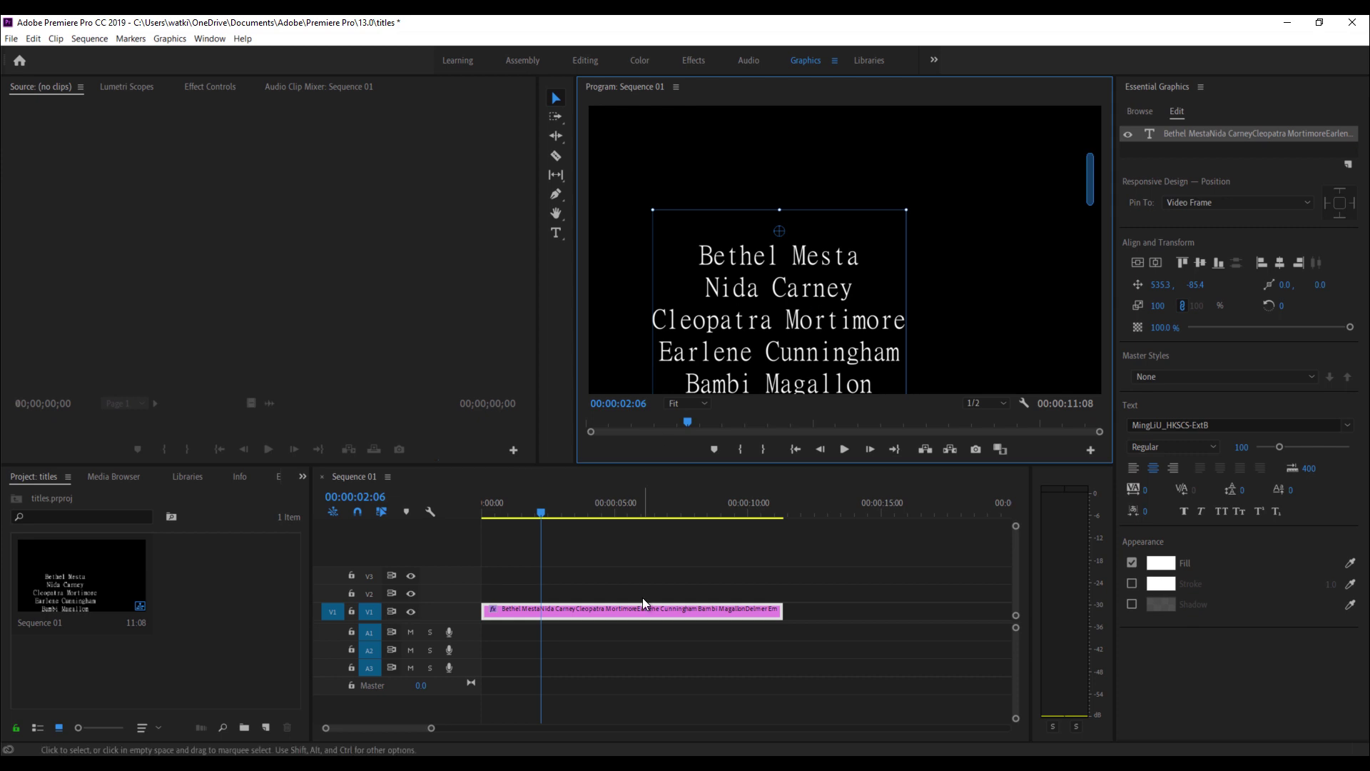
left_click(734, 612)
key("Delete")
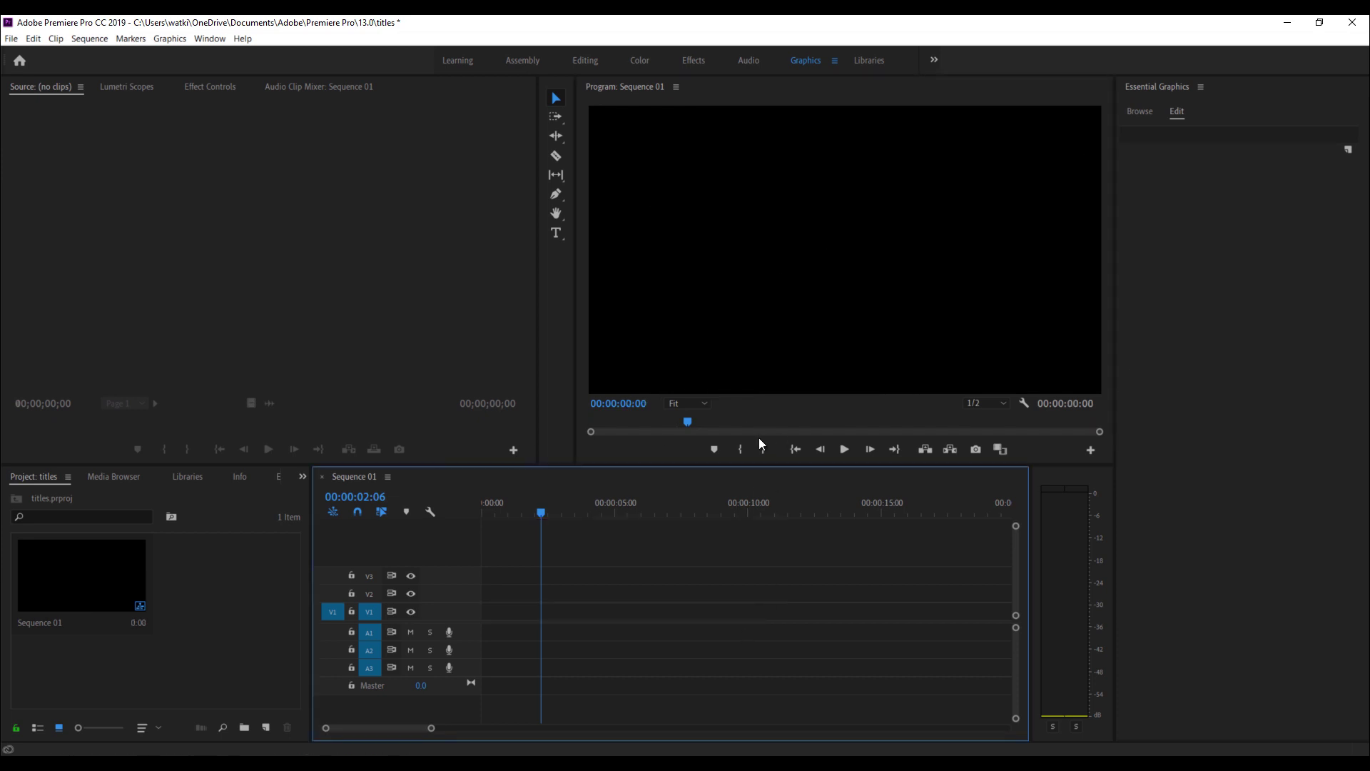
- Draw an empty paragraph text box across the left half of the frame, then return to Selection
left_click(561, 231)
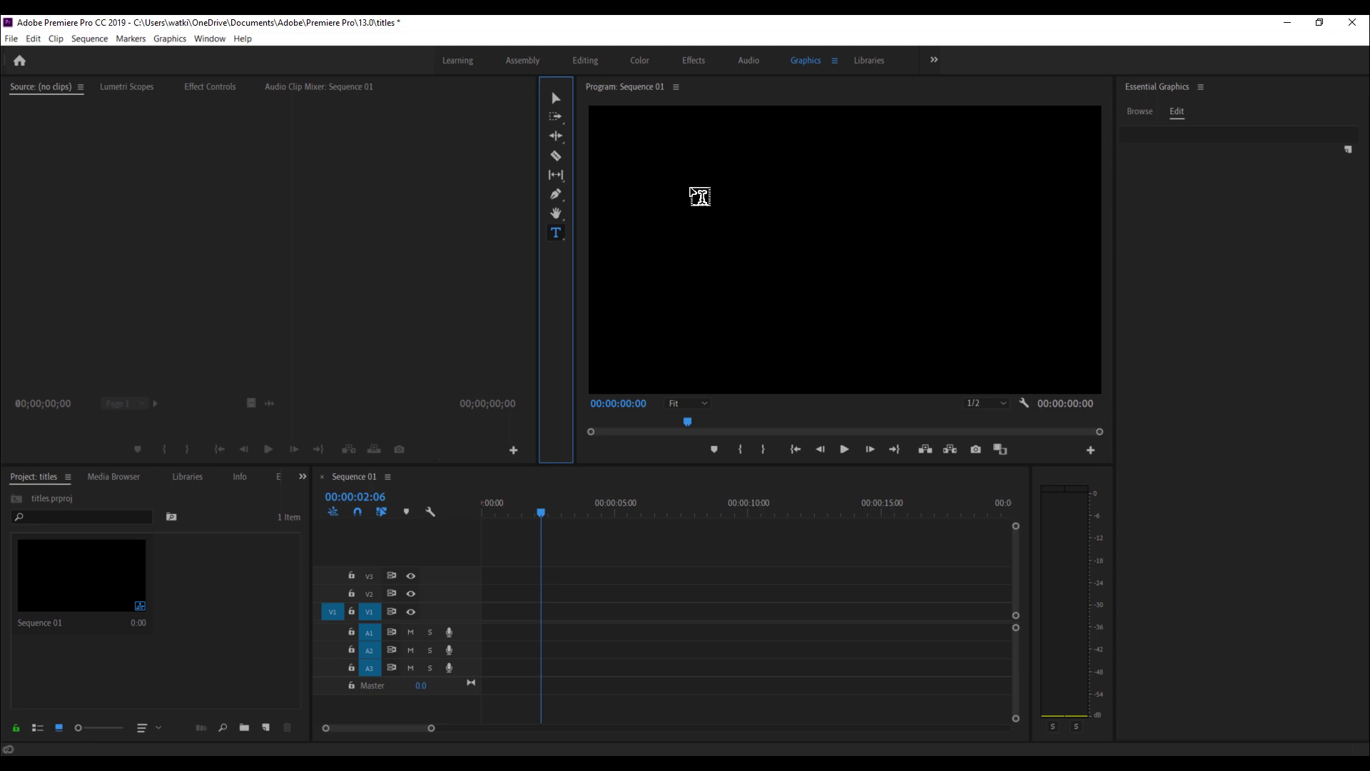
left_click_drag(622, 128, 817, 450)
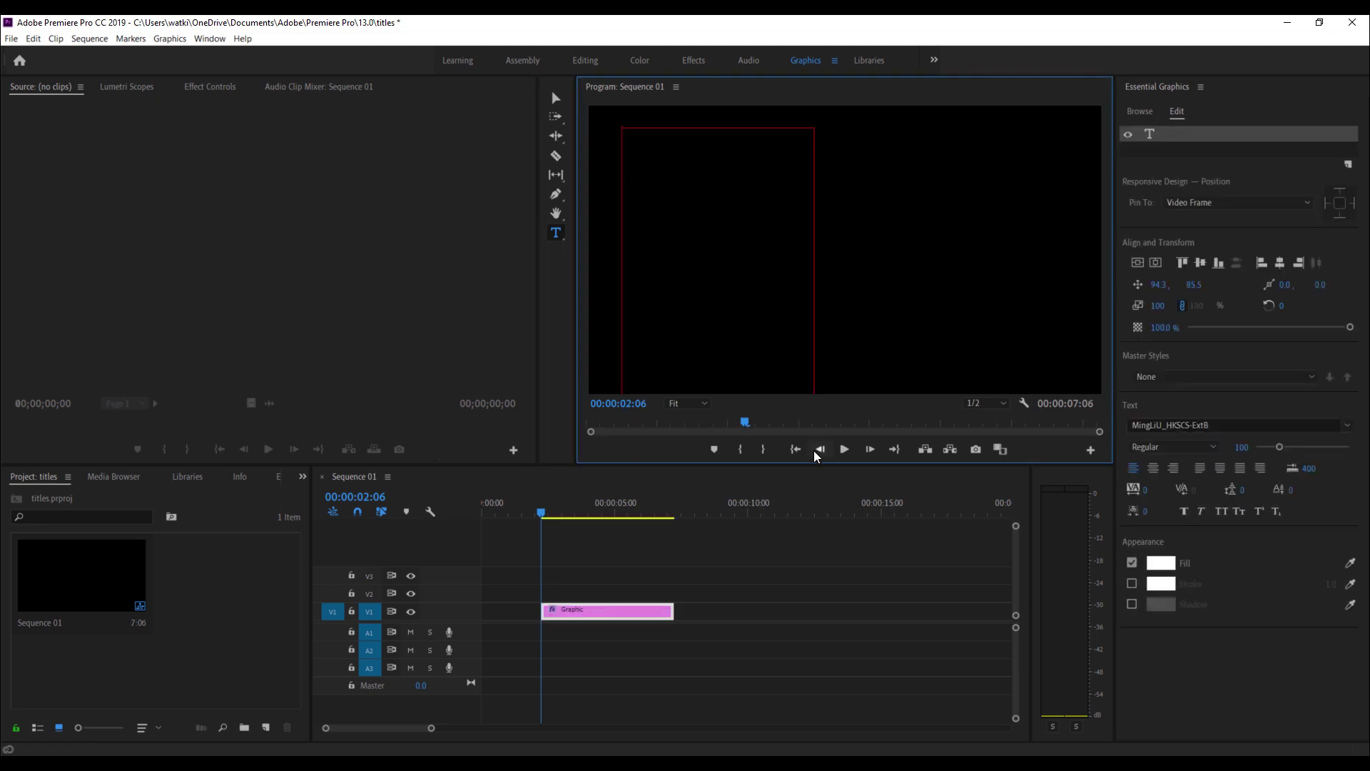
left_click(555, 98)
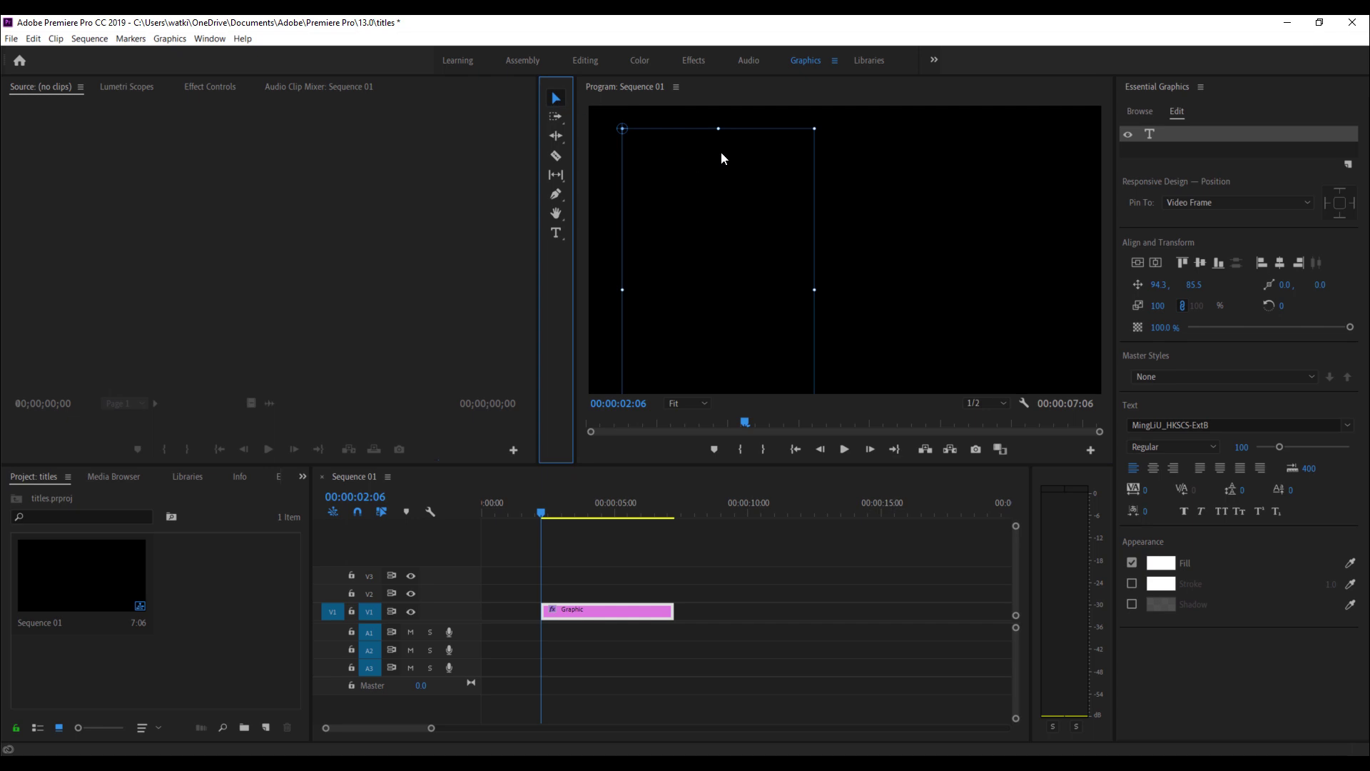
- Type four lines (erererer, ererere, erdgdfsfs, sfdsfdsd) into the left column's text box
key("b")
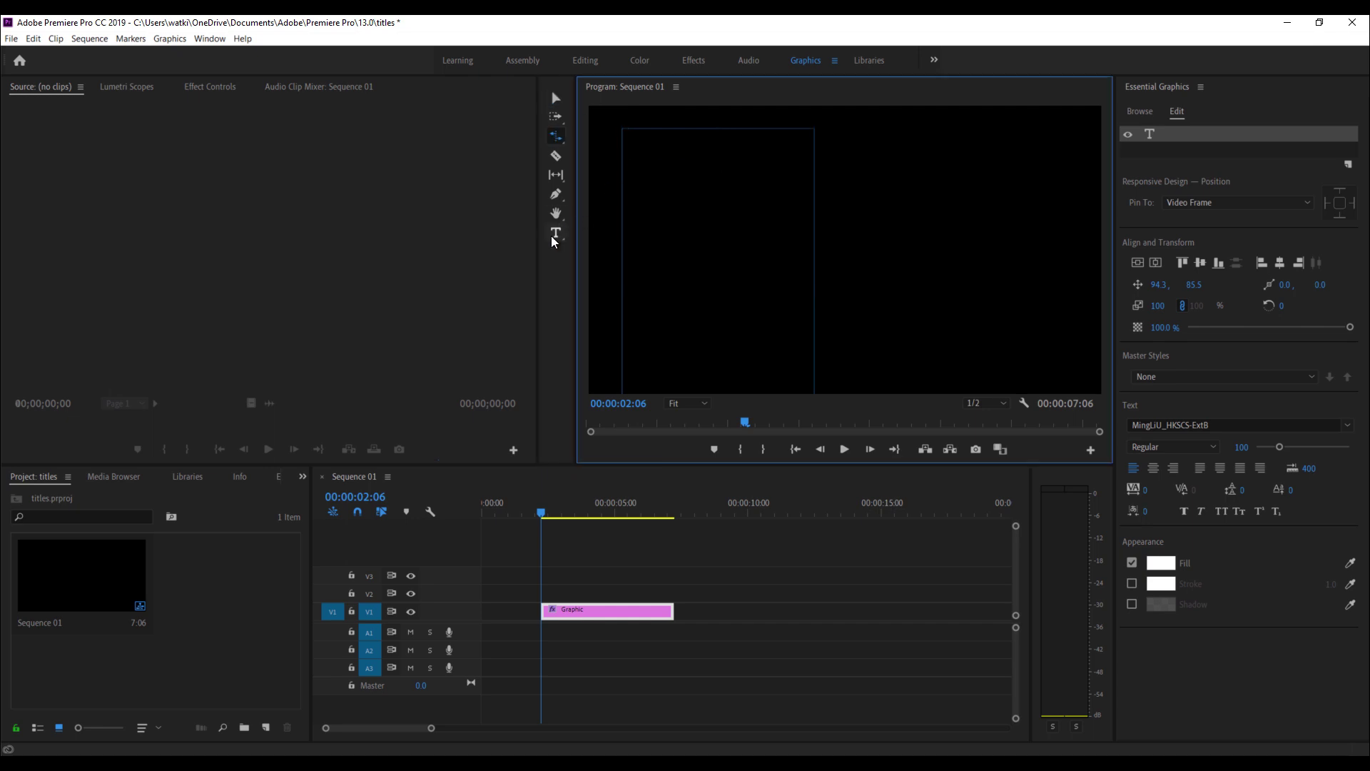
left_click(556, 233)
left_click(726, 179)
type("erererer")
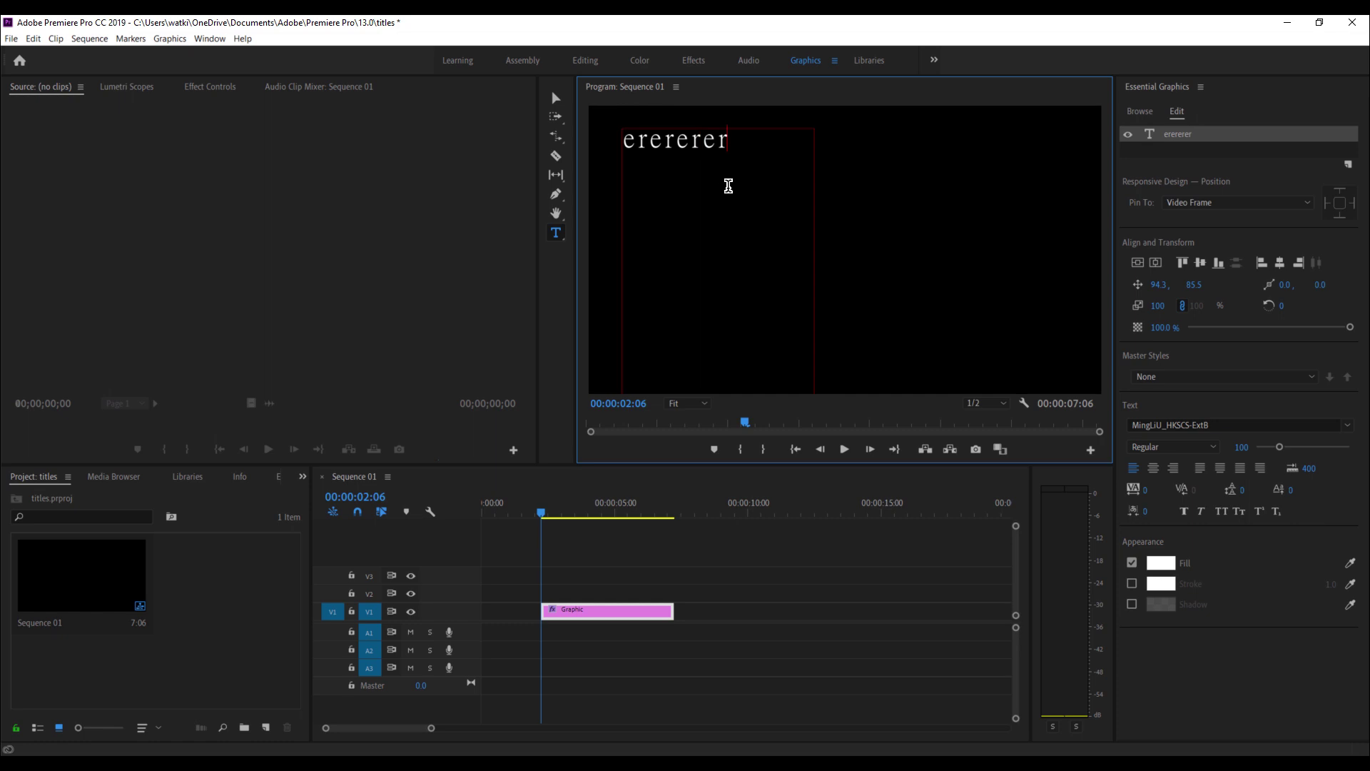
key("Return")
key("Return")
key("Return")
type("ererere")
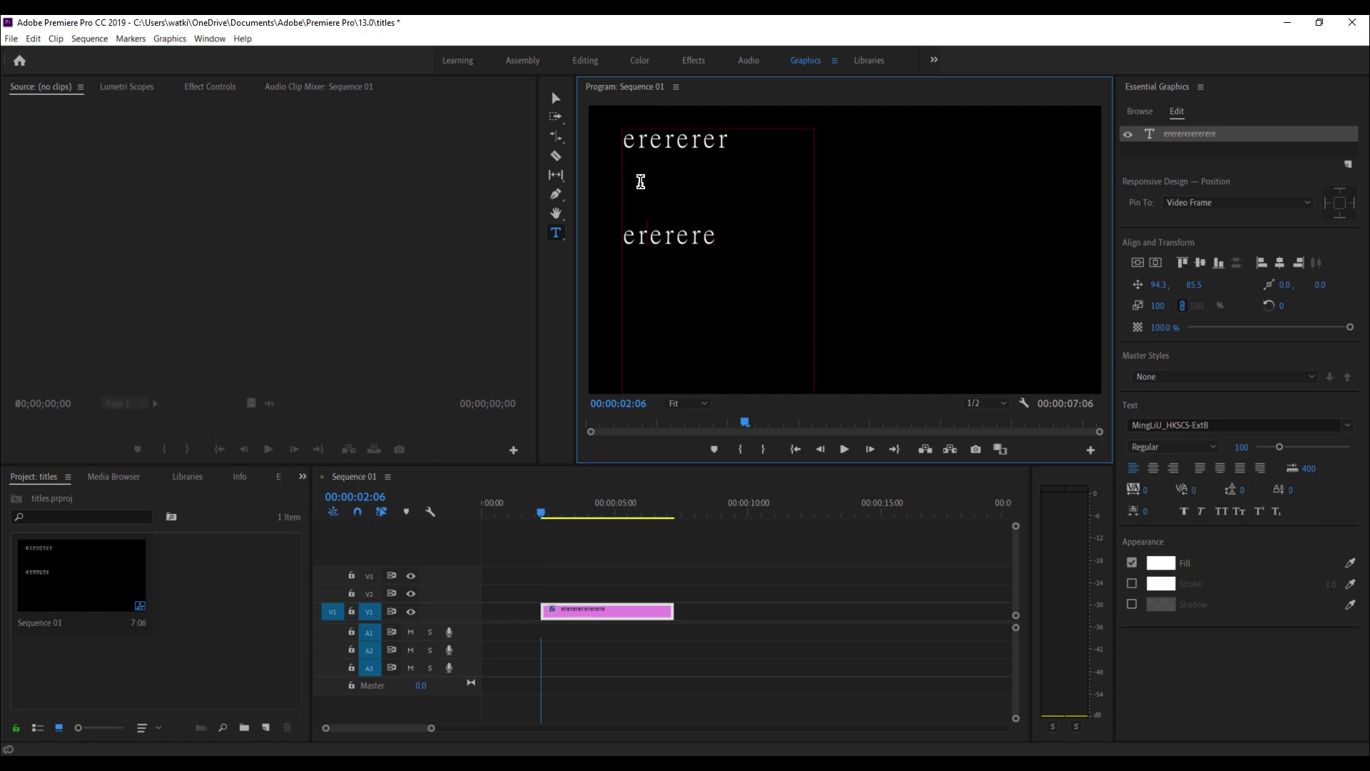
left_click(721, 230)
key("Return")
key("Return")
type("erdgdfsfs")
key("Return")
type("sfdsfdsd")
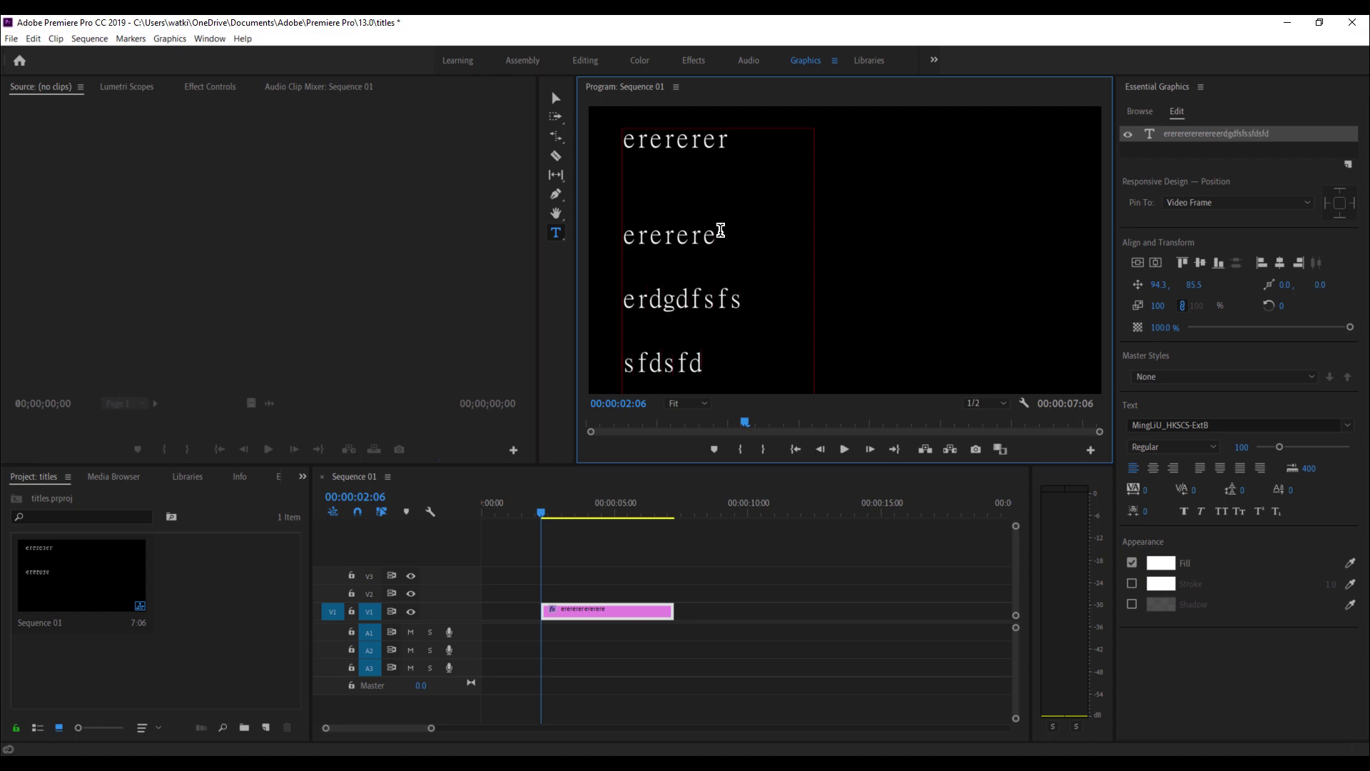
- Right-align the left column, nudge it slightly right, and draw a second text box beside it
left_click(1174, 468)
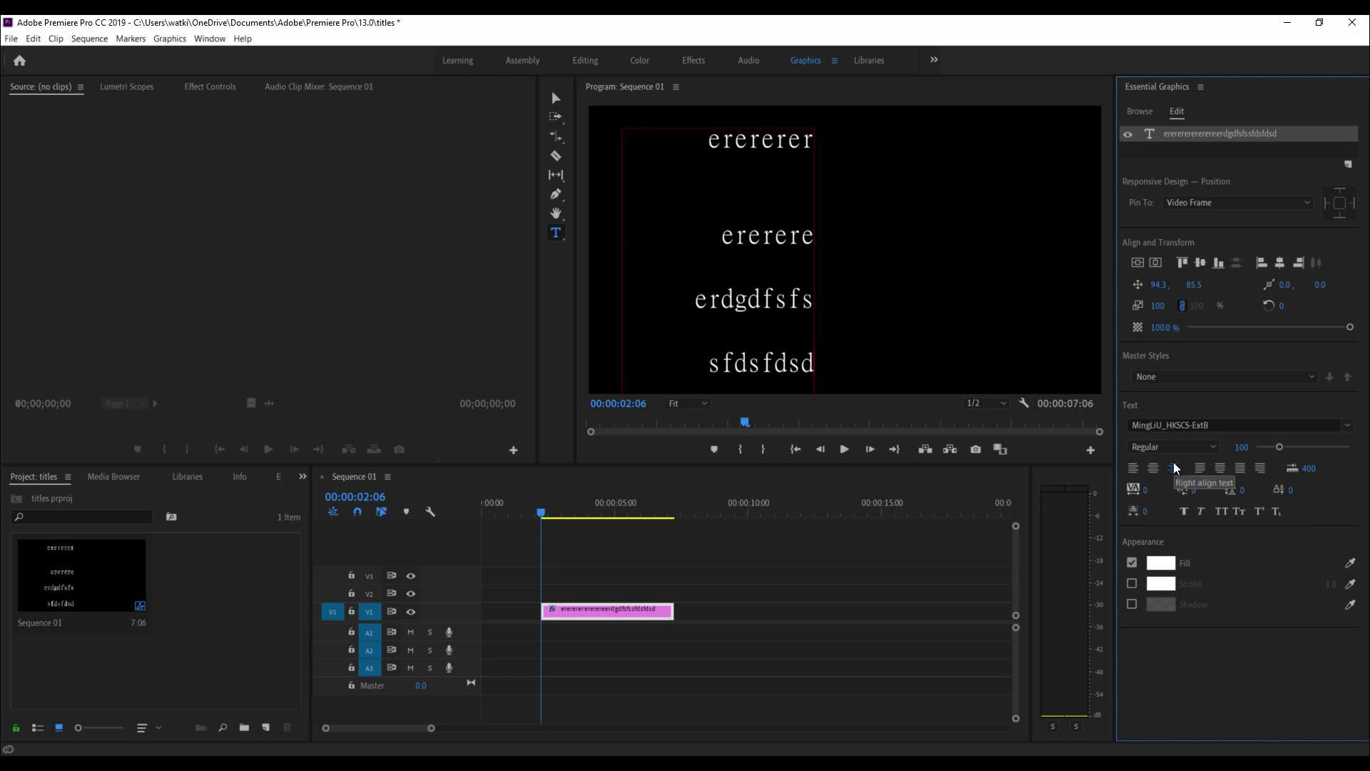
left_click(556, 100)
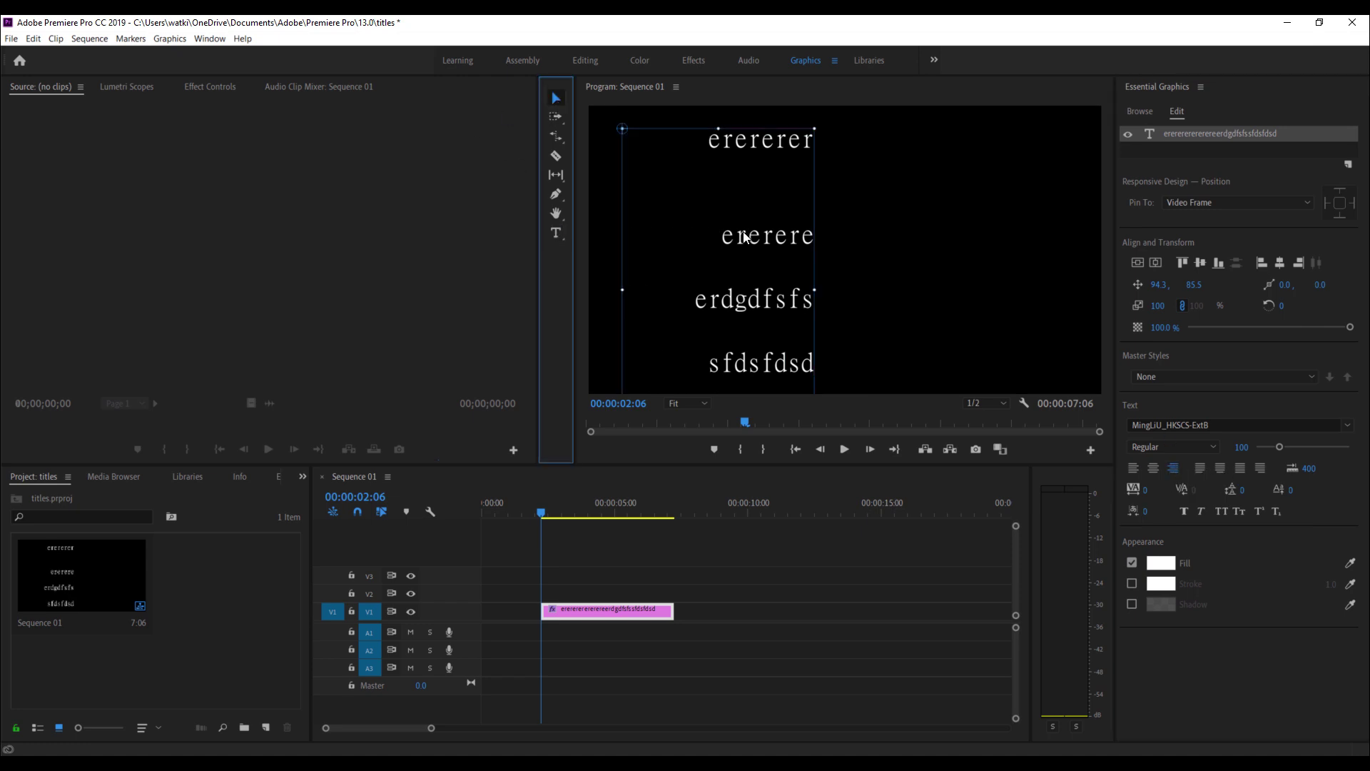
mouse_move(758, 244)
left_mouse_down()
mouse_move(801, 241)
mouse_move(776, 253)
left_mouse_up()
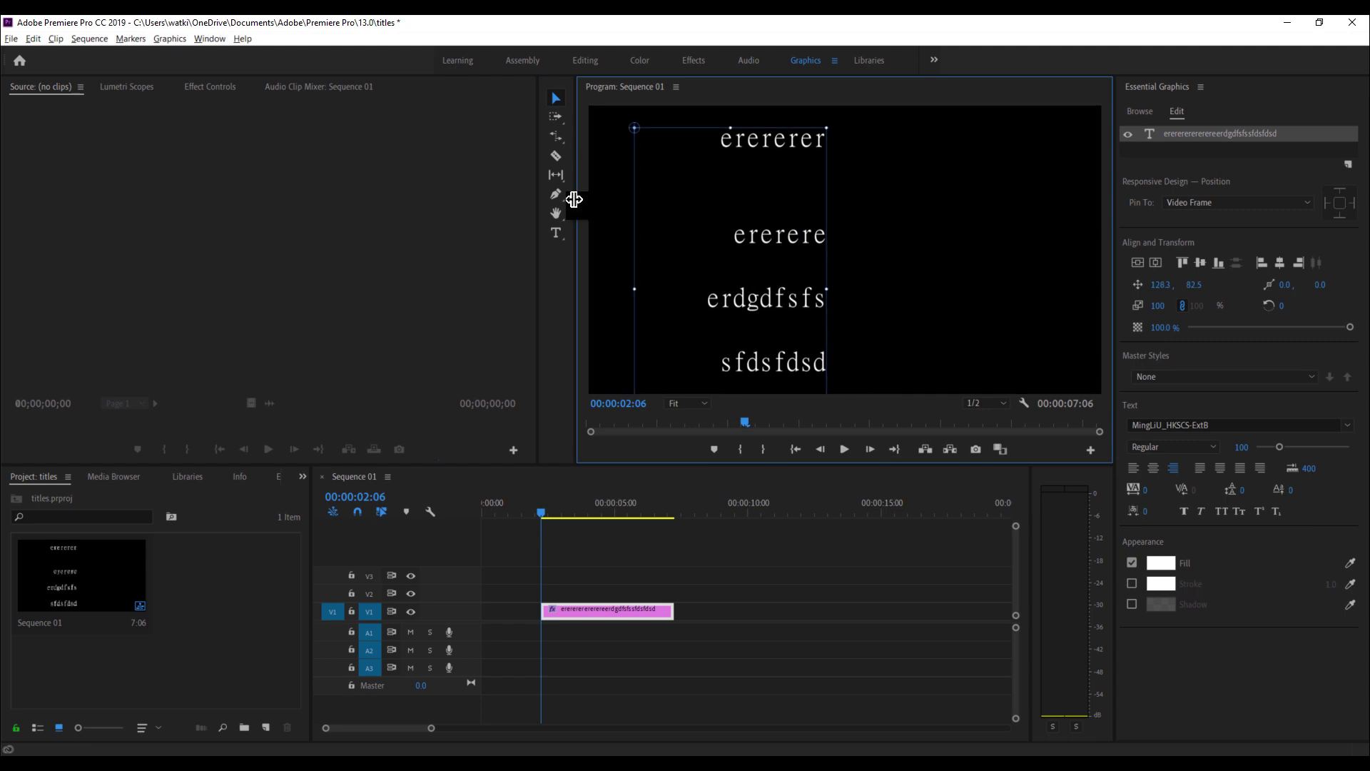
left_click(556, 232)
left_click_drag(839, 129, 1044, 448)
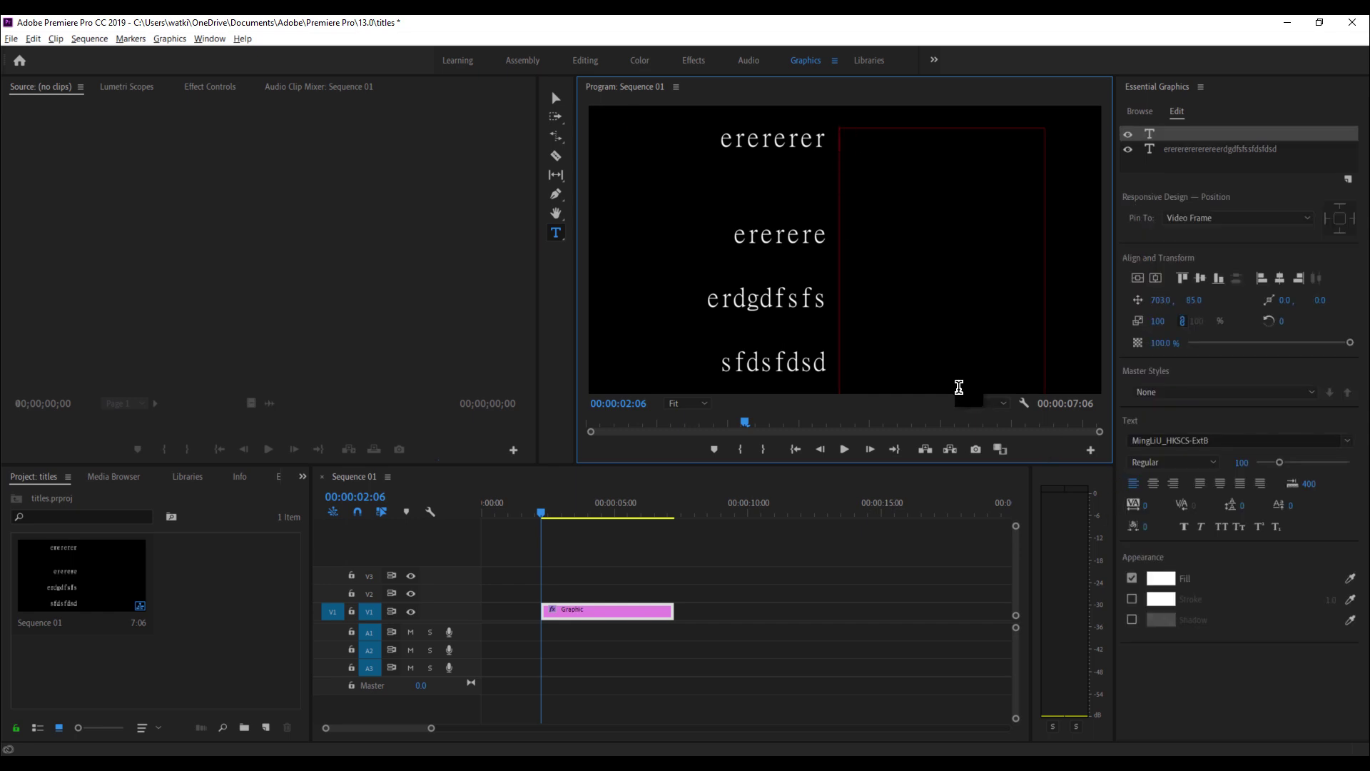
- Type four lines (qweqweqwe, qweqweqw, qweqwewq, qweqweqweqw) into the right column's text box
type("qweqweqwe")
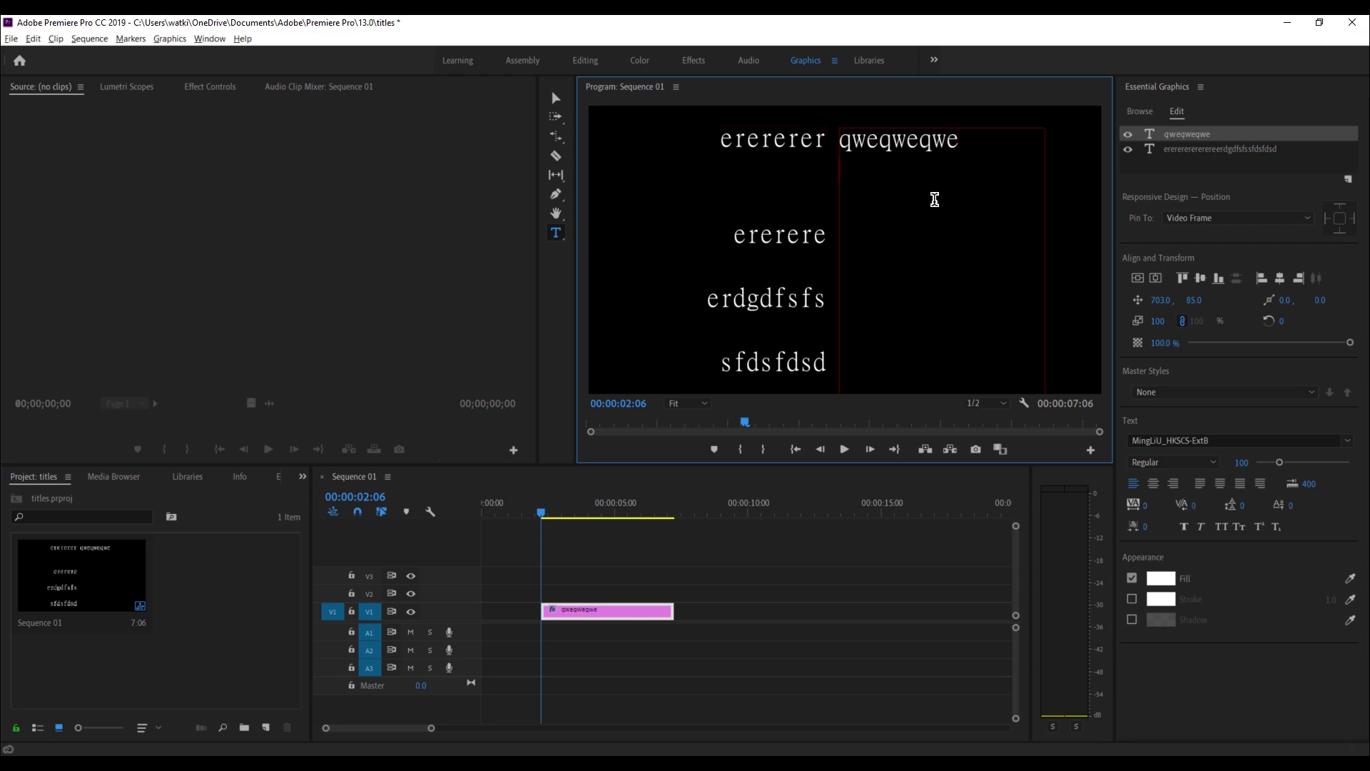
key("Return")
type("qweqweqw")
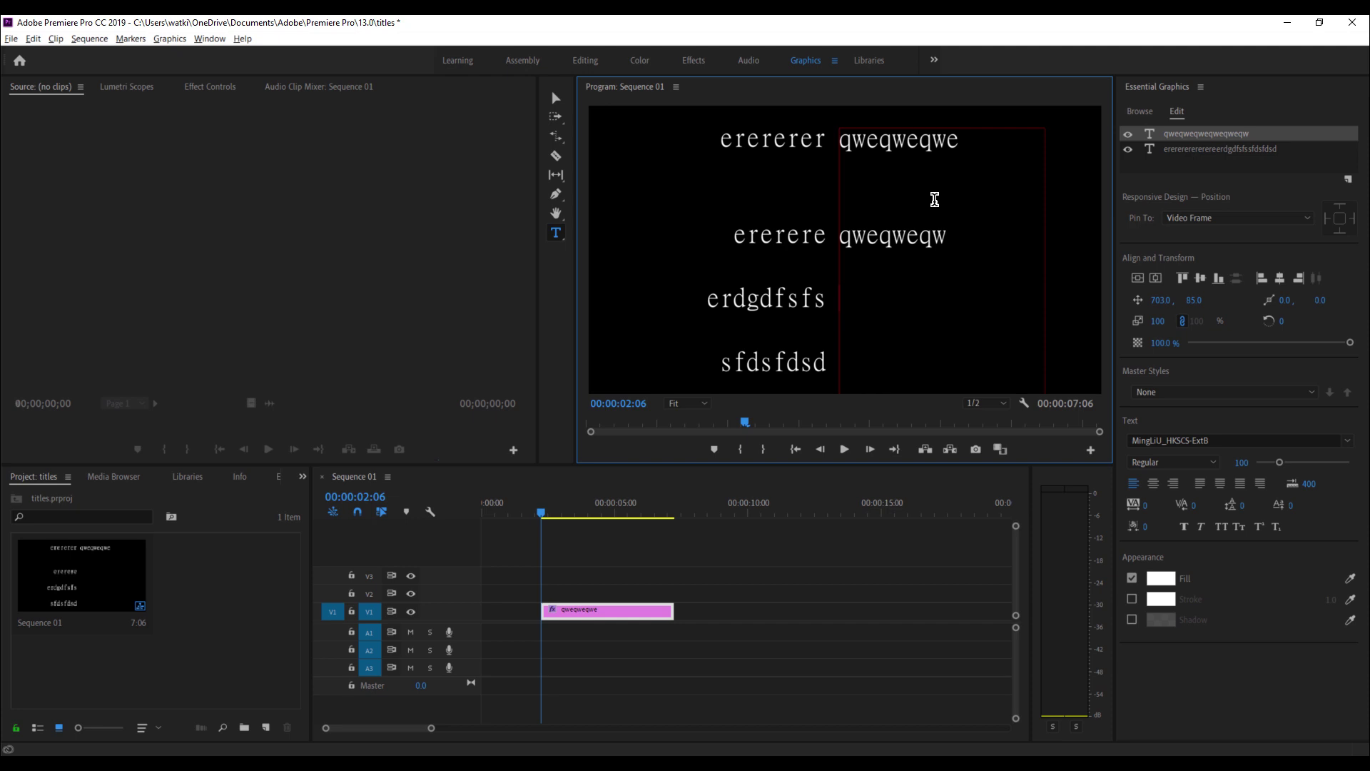
key("Return")
type("qweqwewq")
key("Return")
type("qweqweq")
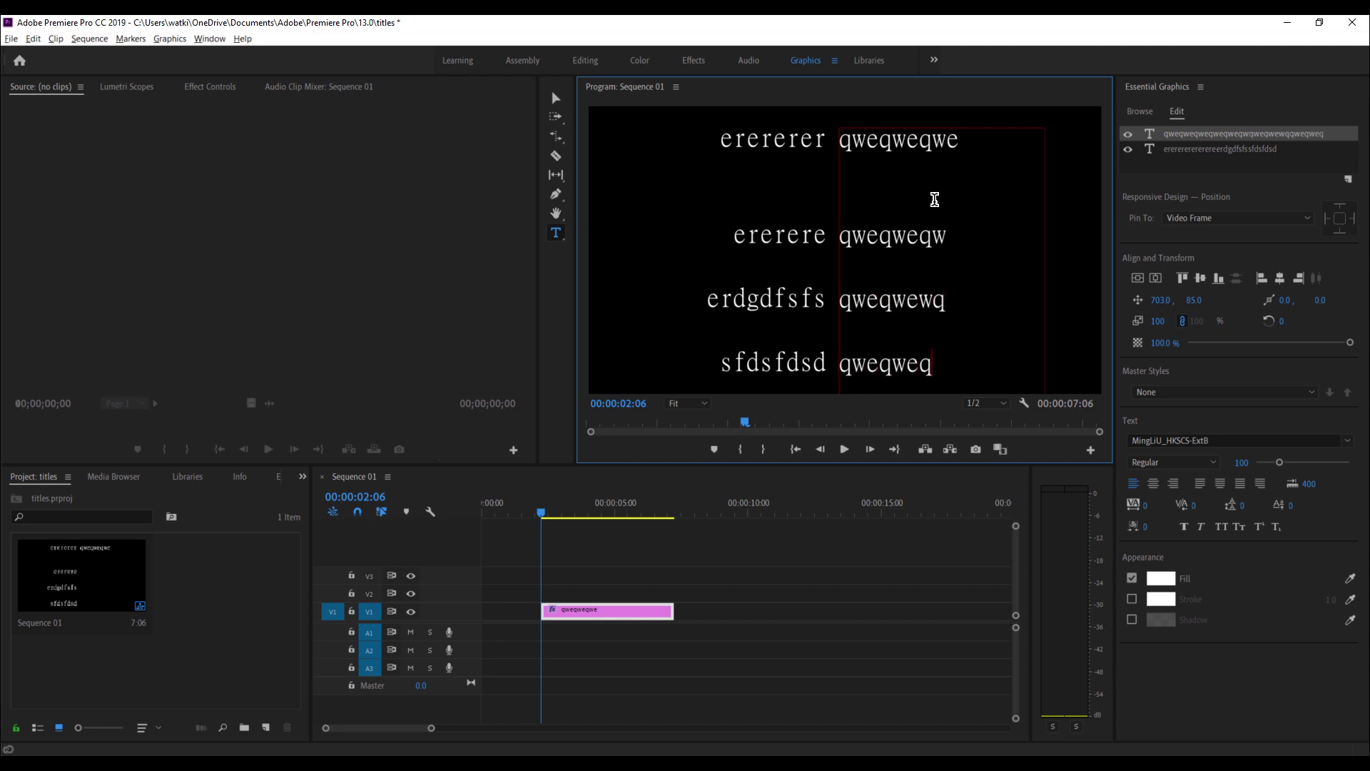
type("weqw")
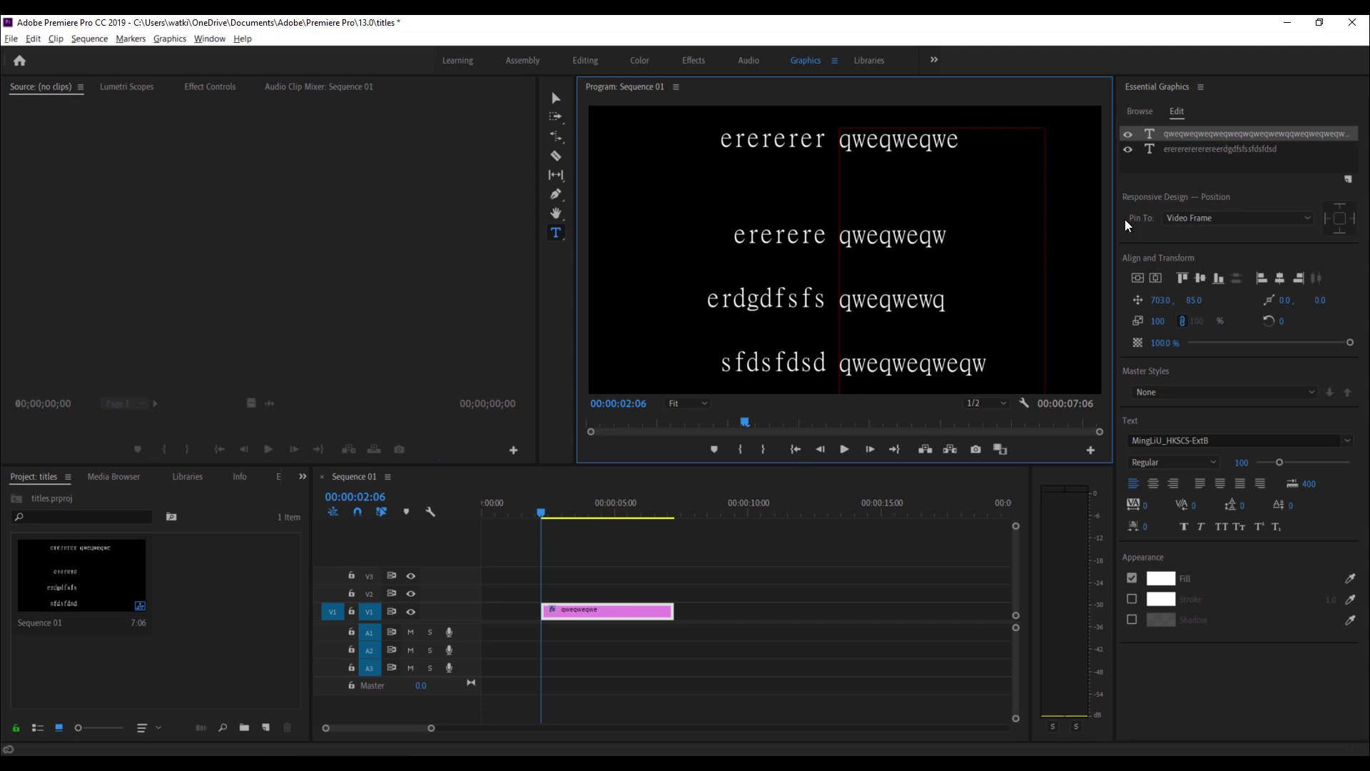
- Switch between the two column text layers in Essential Graphics, ending on the right column
left_click(1203, 149)
left_click(1204, 137)
left_click(1205, 150)
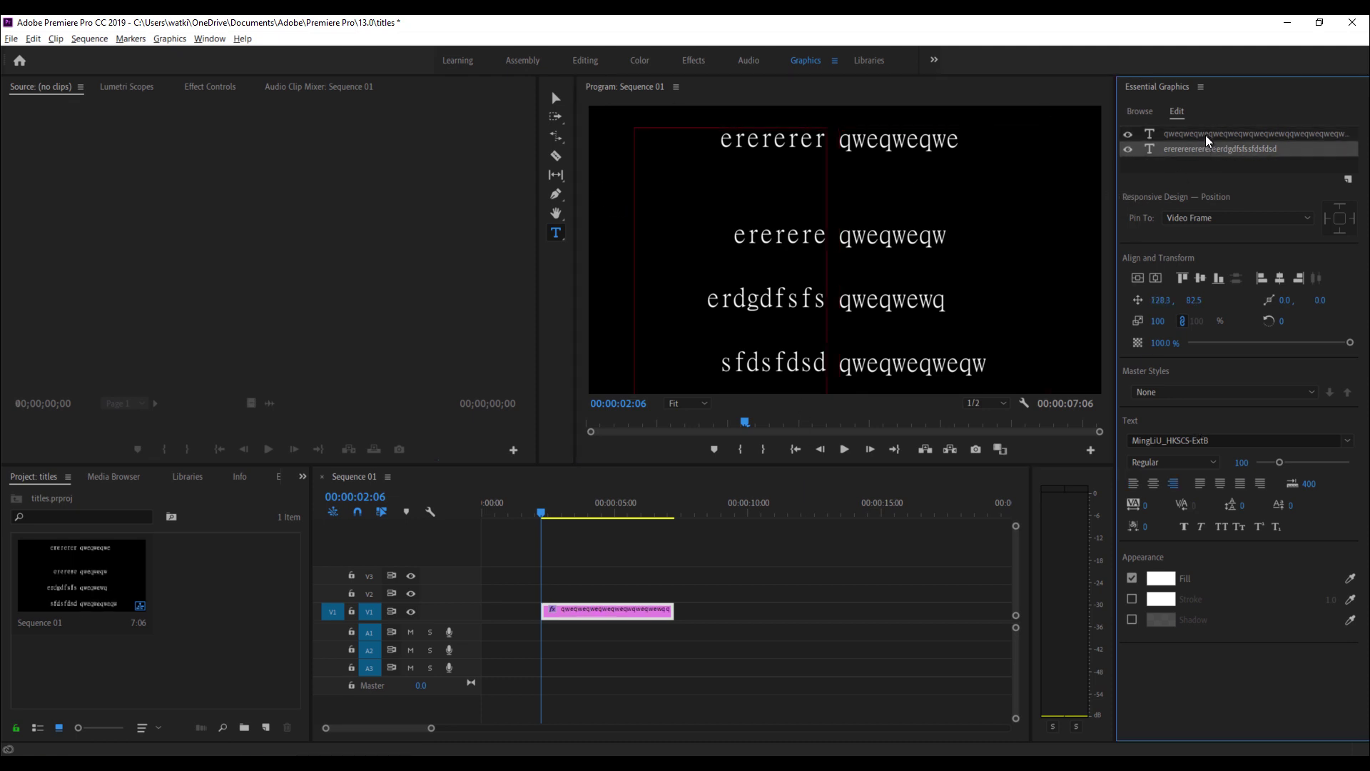
left_click(1207, 137)
left_click(1210, 150)
left_click(1209, 135)
left_click(1210, 149)
left_click(1208, 136)
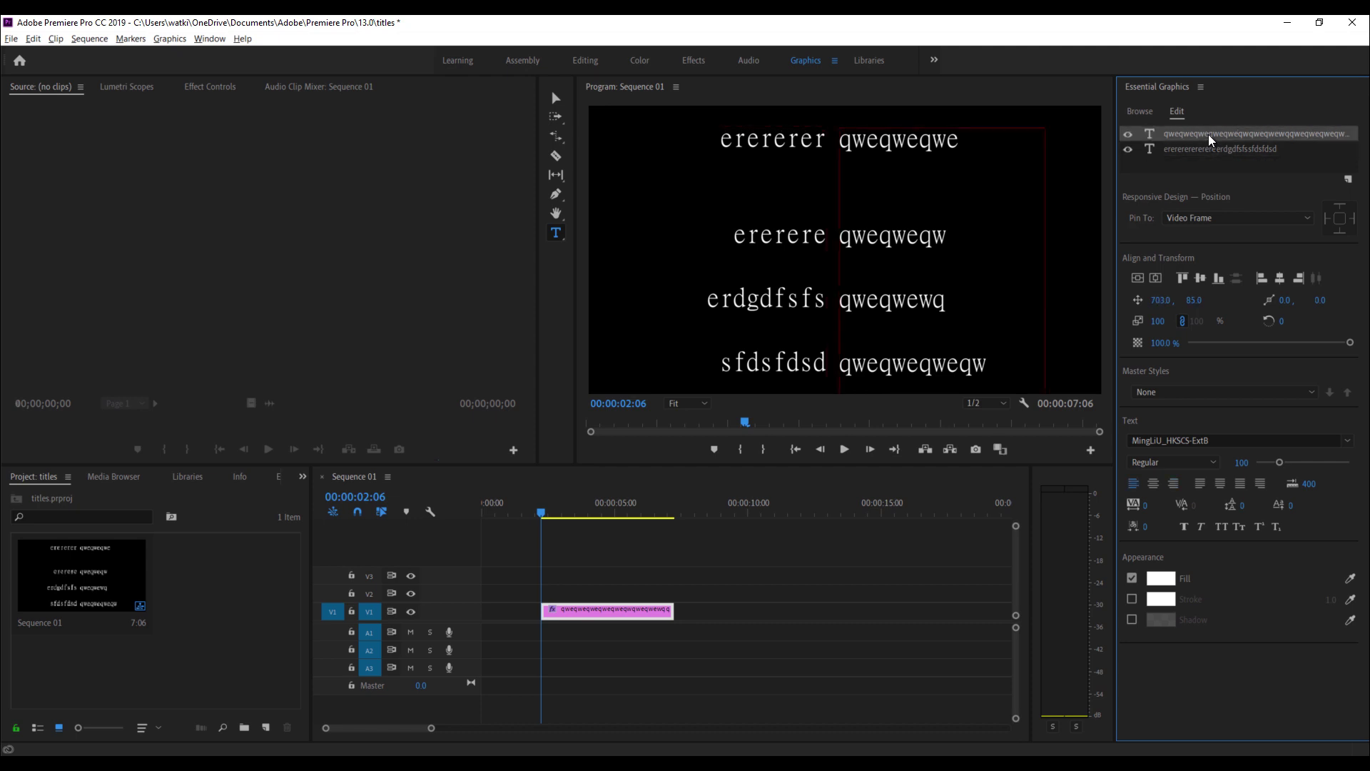
left_click(1206, 134)
- Deselect the layers and tick Roll for the whole two-column graphic
left_click(556, 98)
left_click(1100, 163)
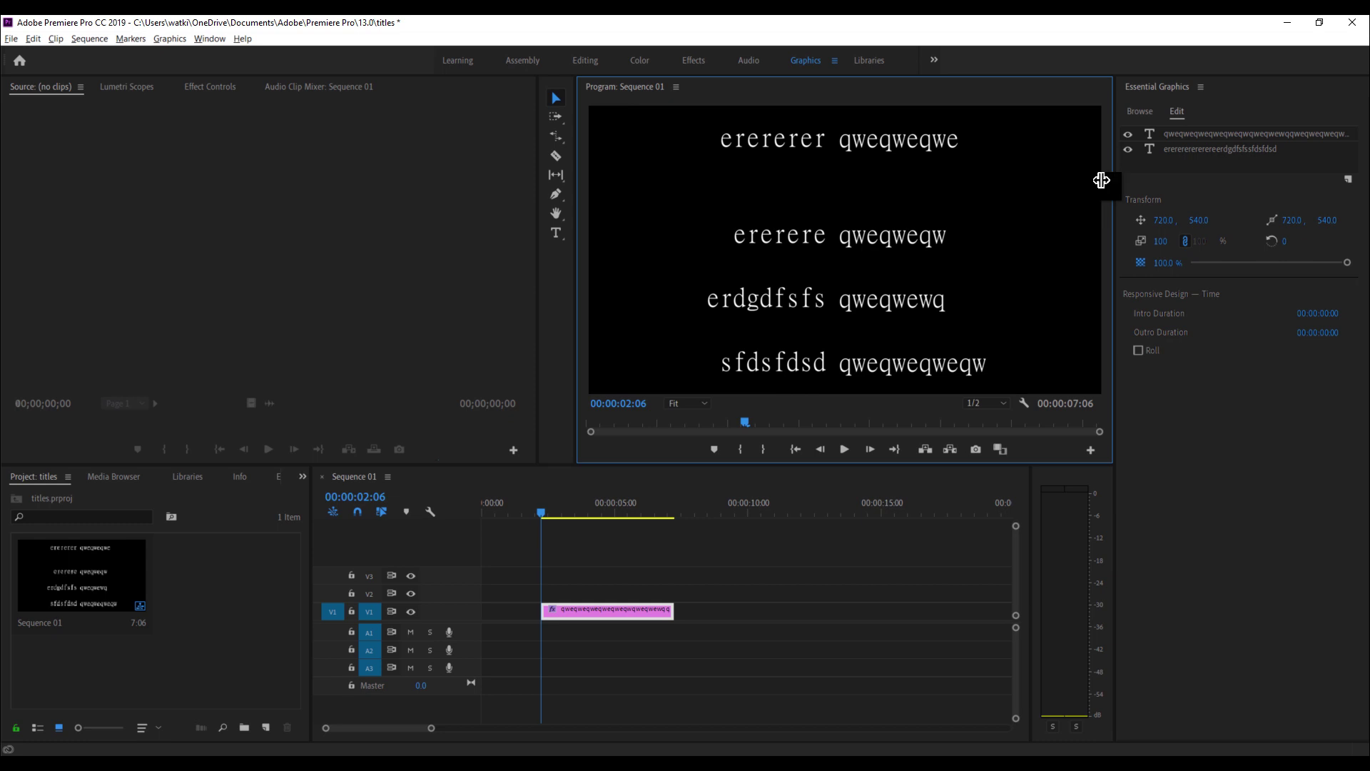
left_click(1138, 349)
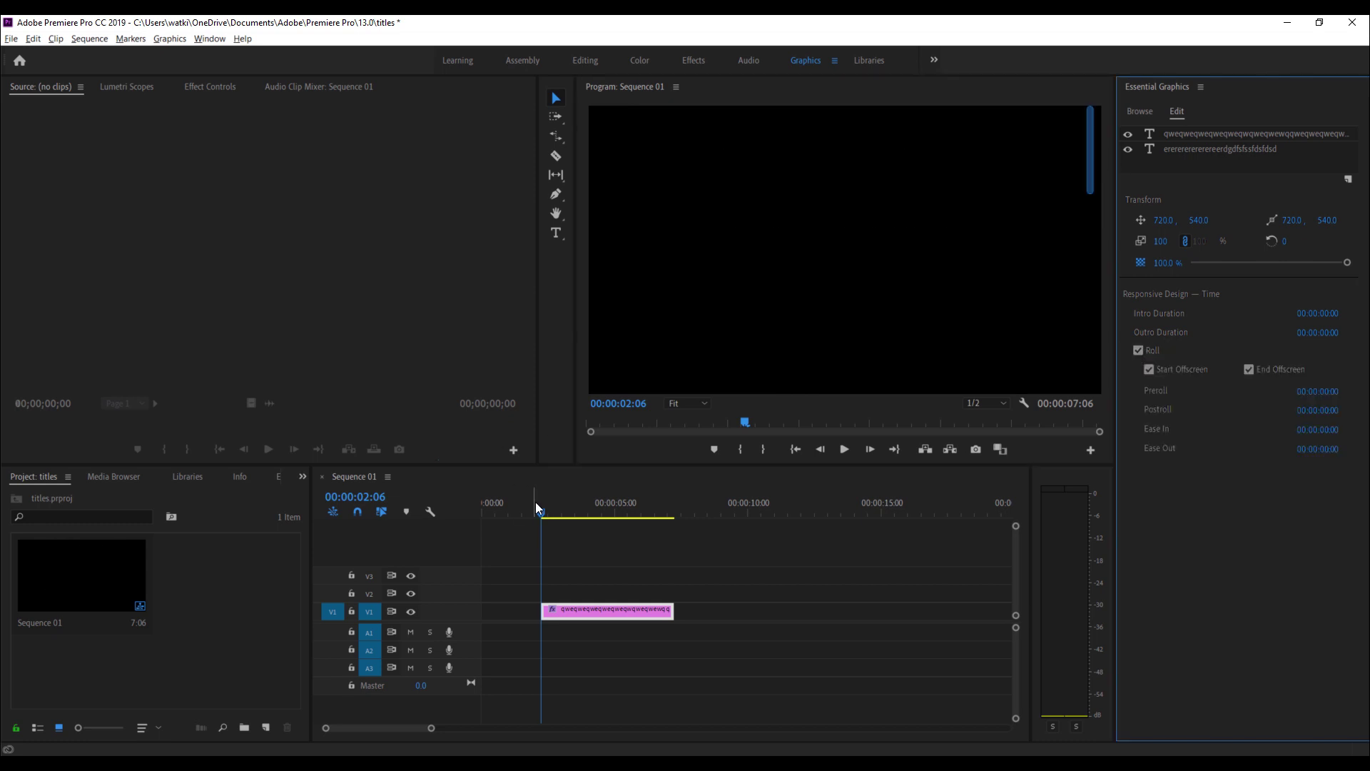
- Scrub the playhead forward and back to preview the two-column roll
left_click_drag(538, 509, 586, 508)
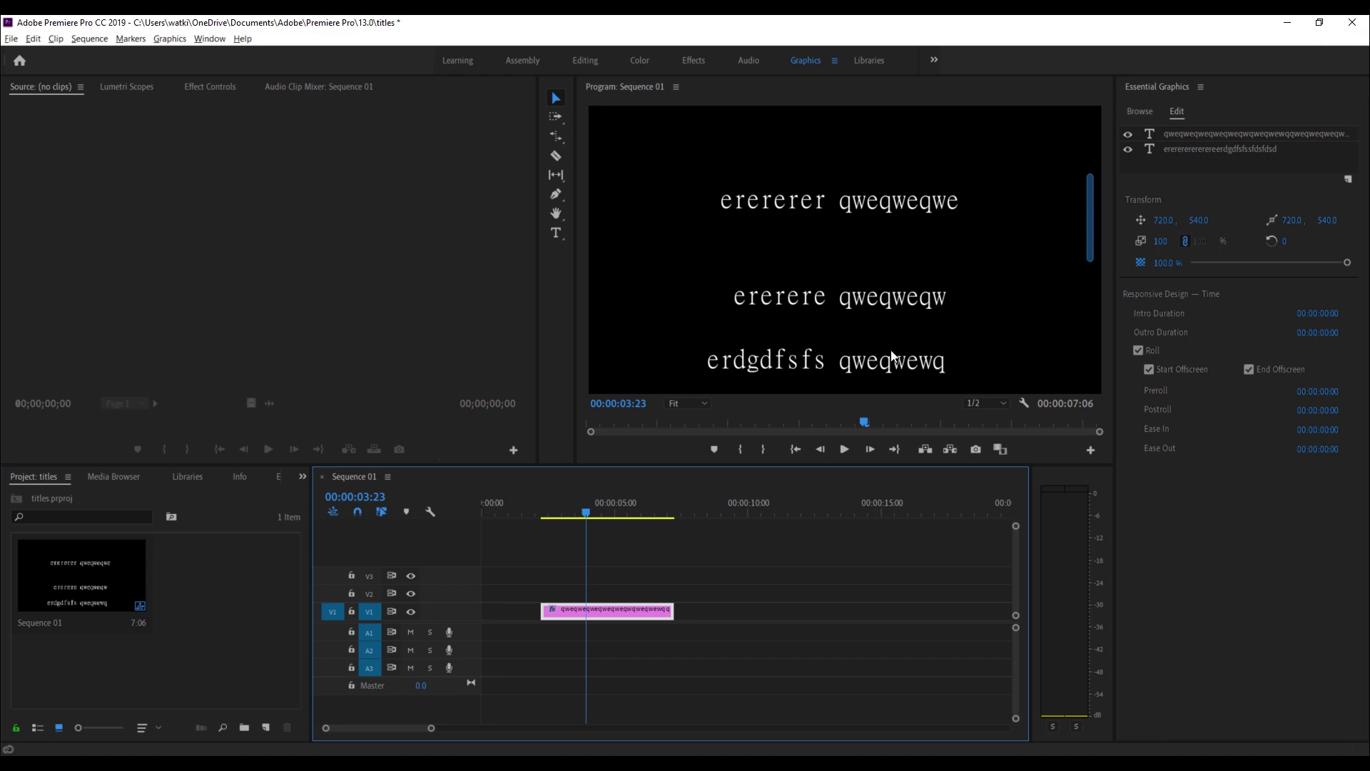
left_click_drag(587, 512, 629, 514)
left_click(585, 510)
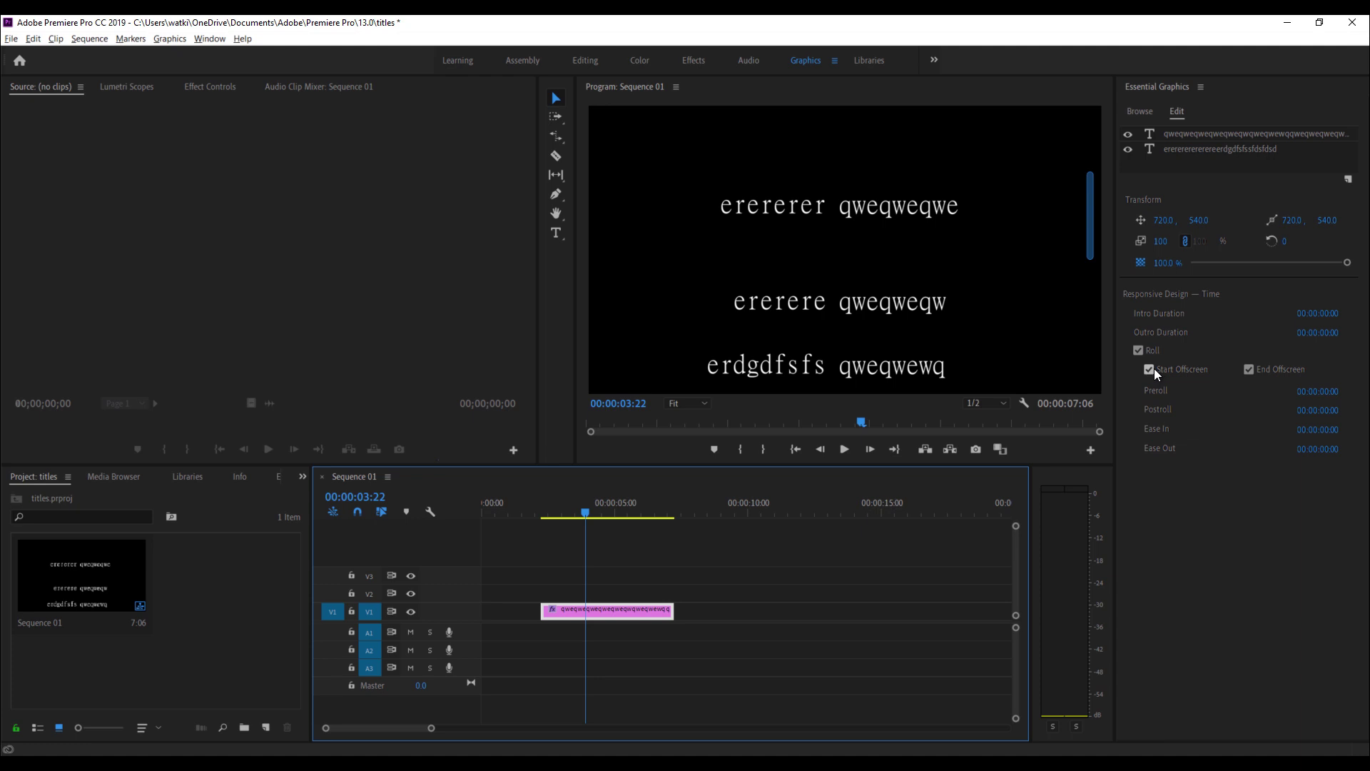
left_click_drag(582, 510, 537, 503)
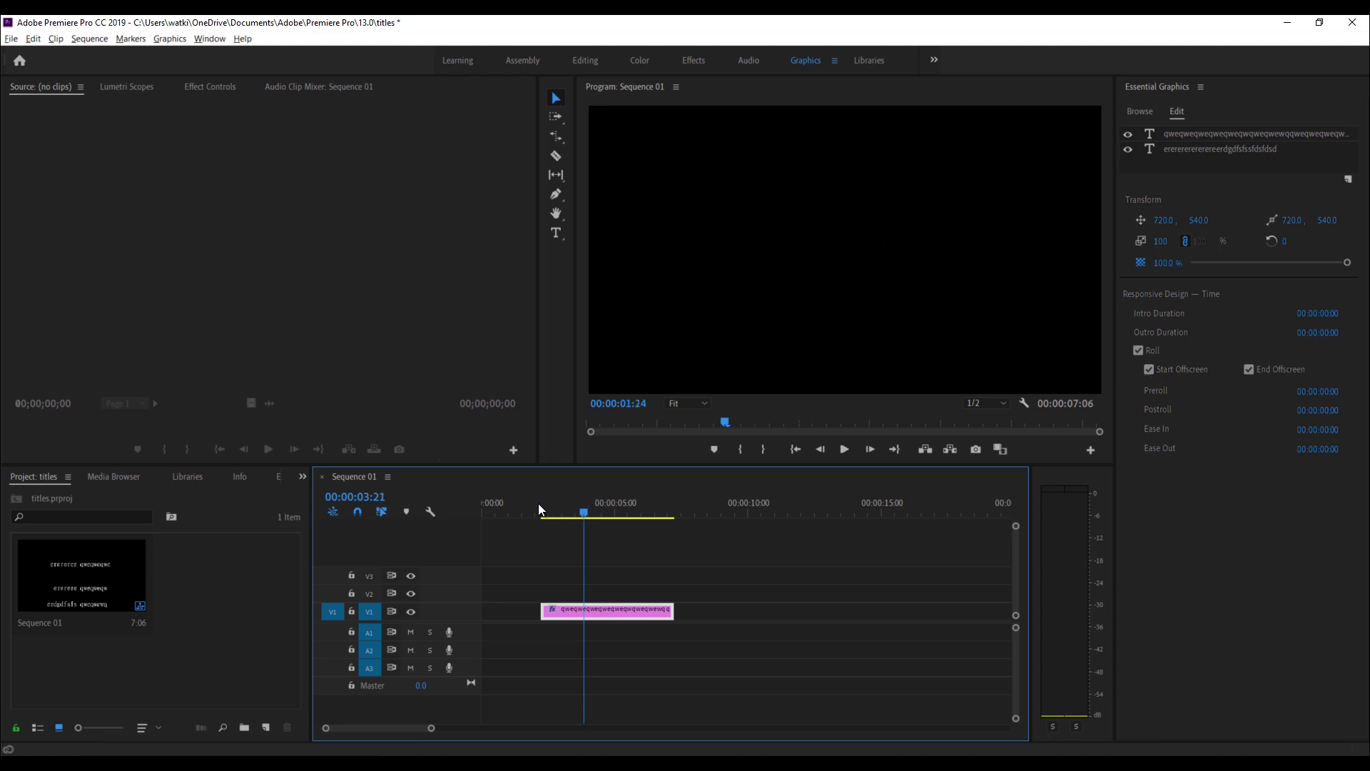
- Test the offscreen options while scrubbing, ending with Start Offscreen on and End Offscreen off
left_click(569, 509)
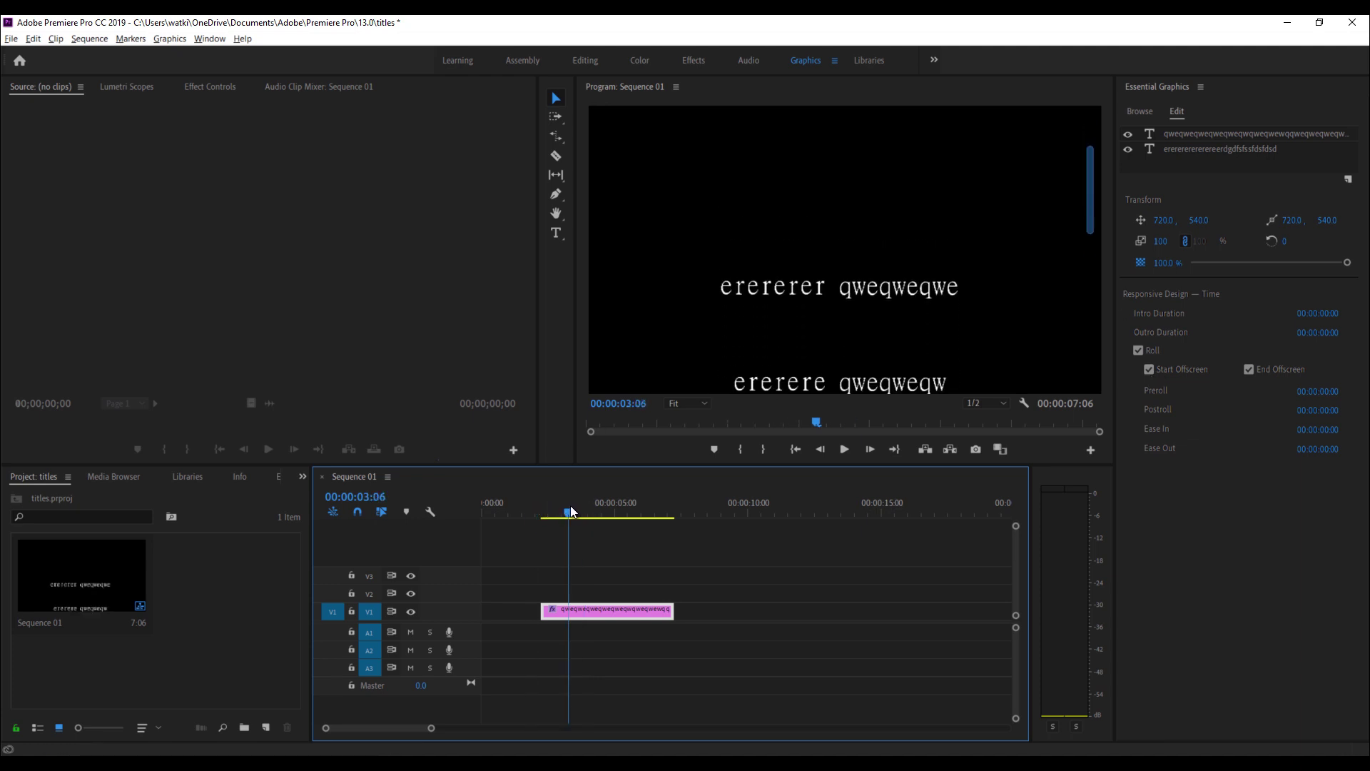
left_click(1150, 370)
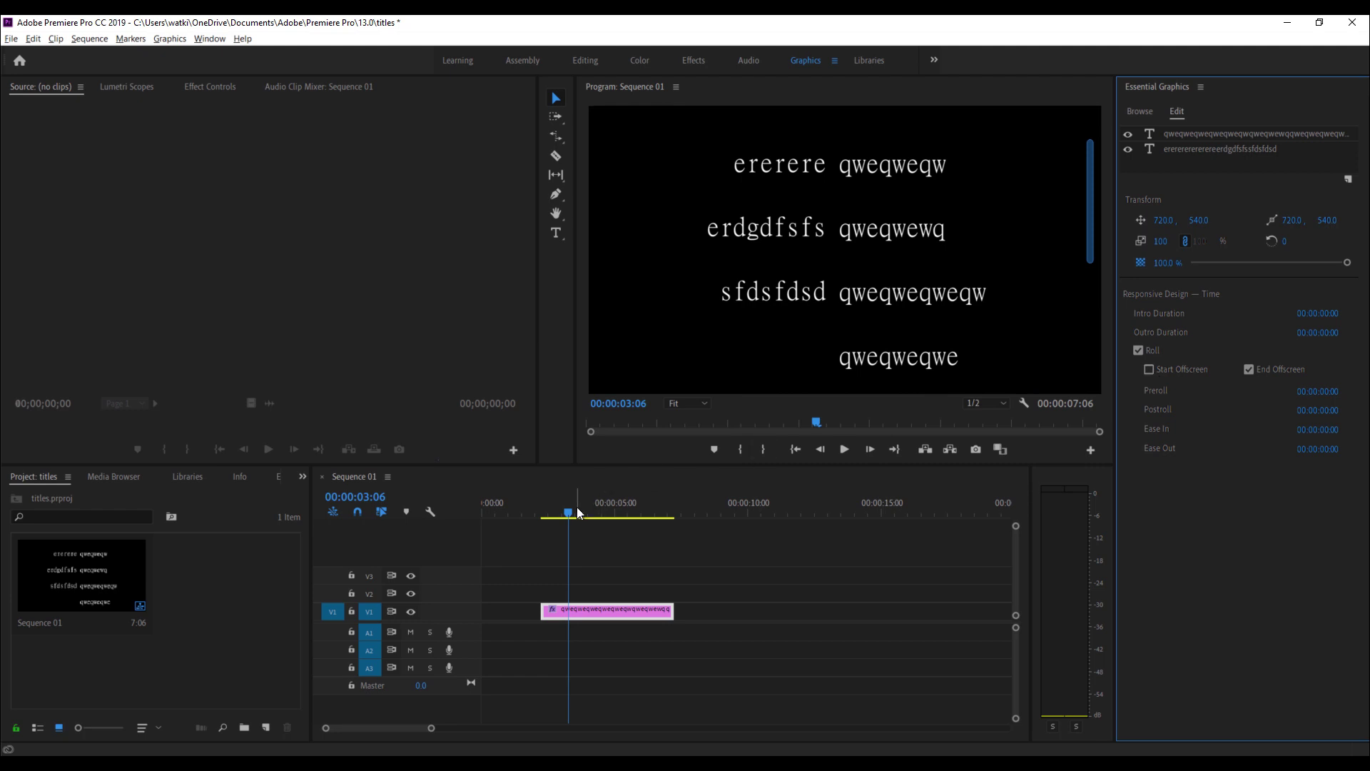
left_click_drag(577, 507, 622, 503)
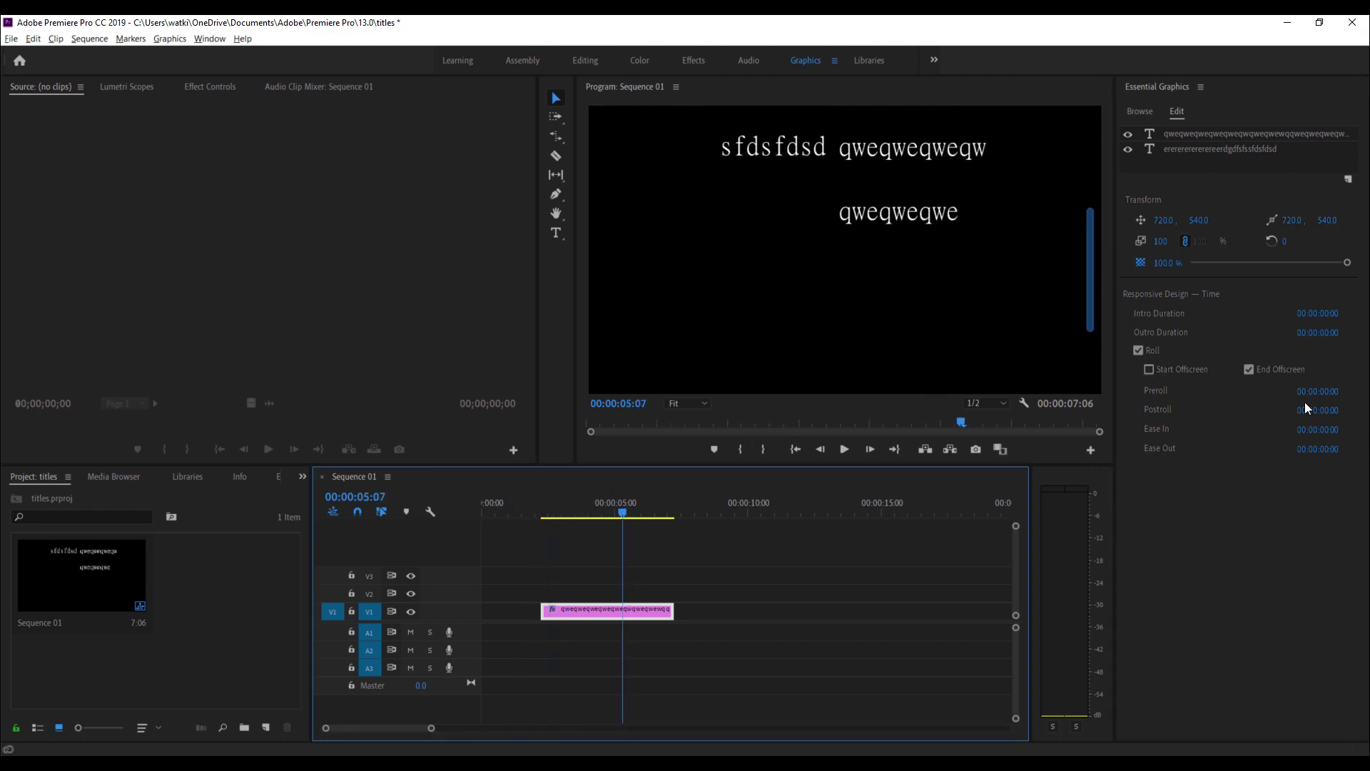
left_click(1249, 369)
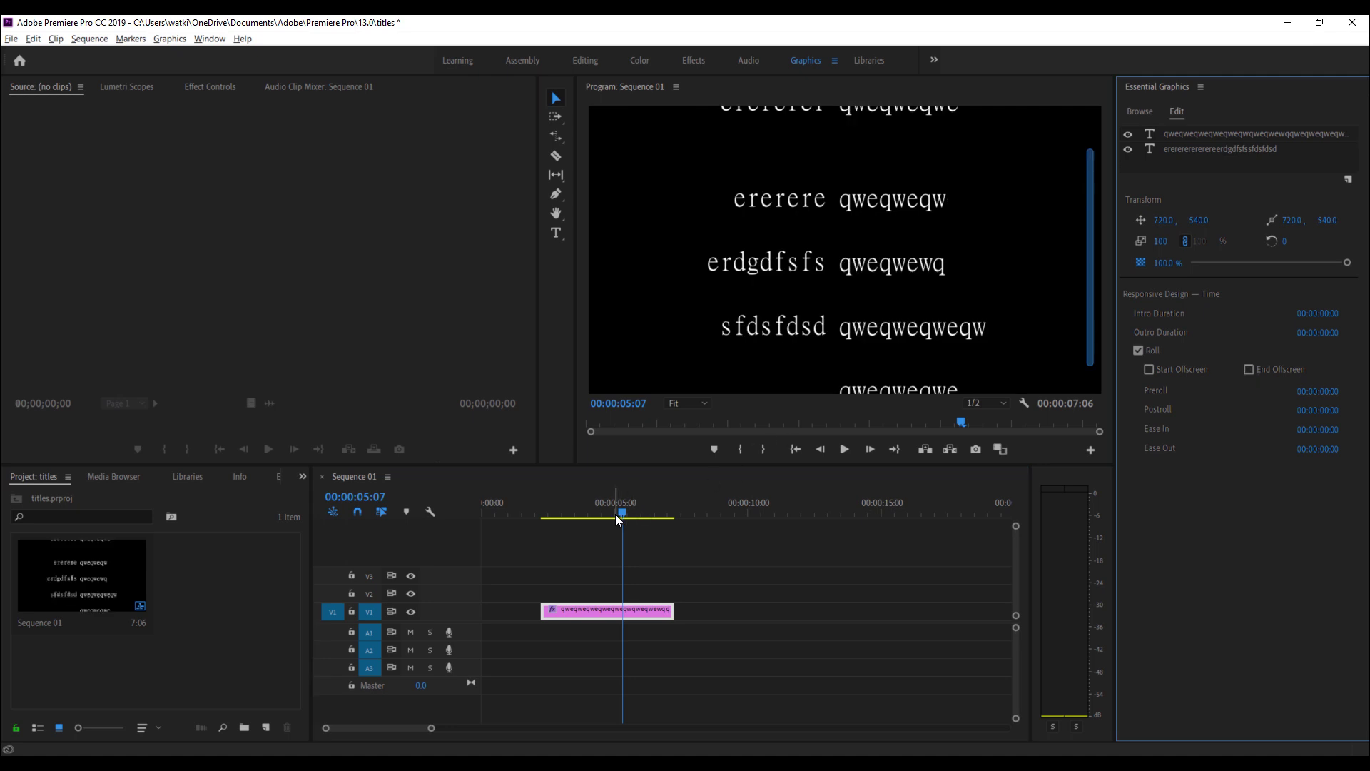
mouse_move(638, 515)
left_mouse_down()
mouse_move(708, 493)
mouse_move(649, 505)
left_mouse_up()
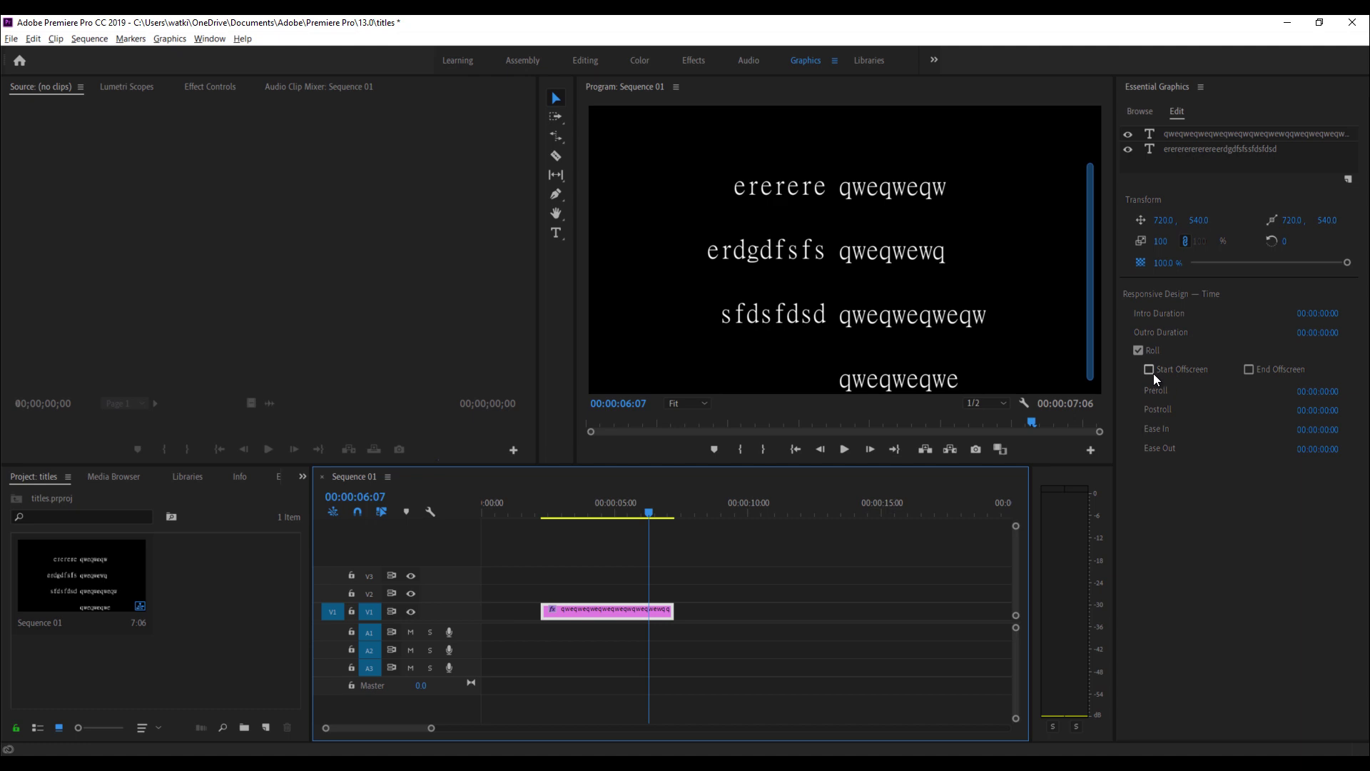
left_click(1250, 368)
left_click(1247, 369)
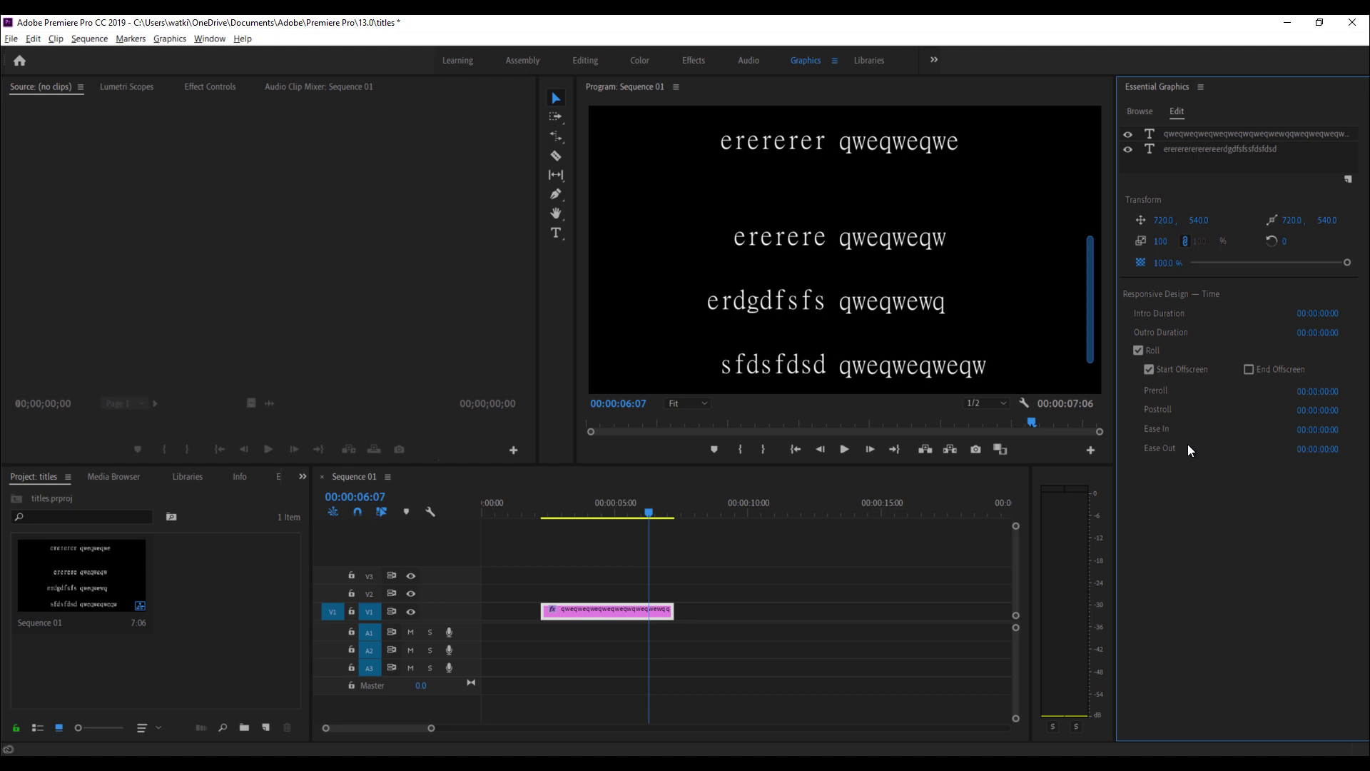
- Re-tick End Offscreen, then rewind and play the credit roll to preview it
left_click(1248, 369)
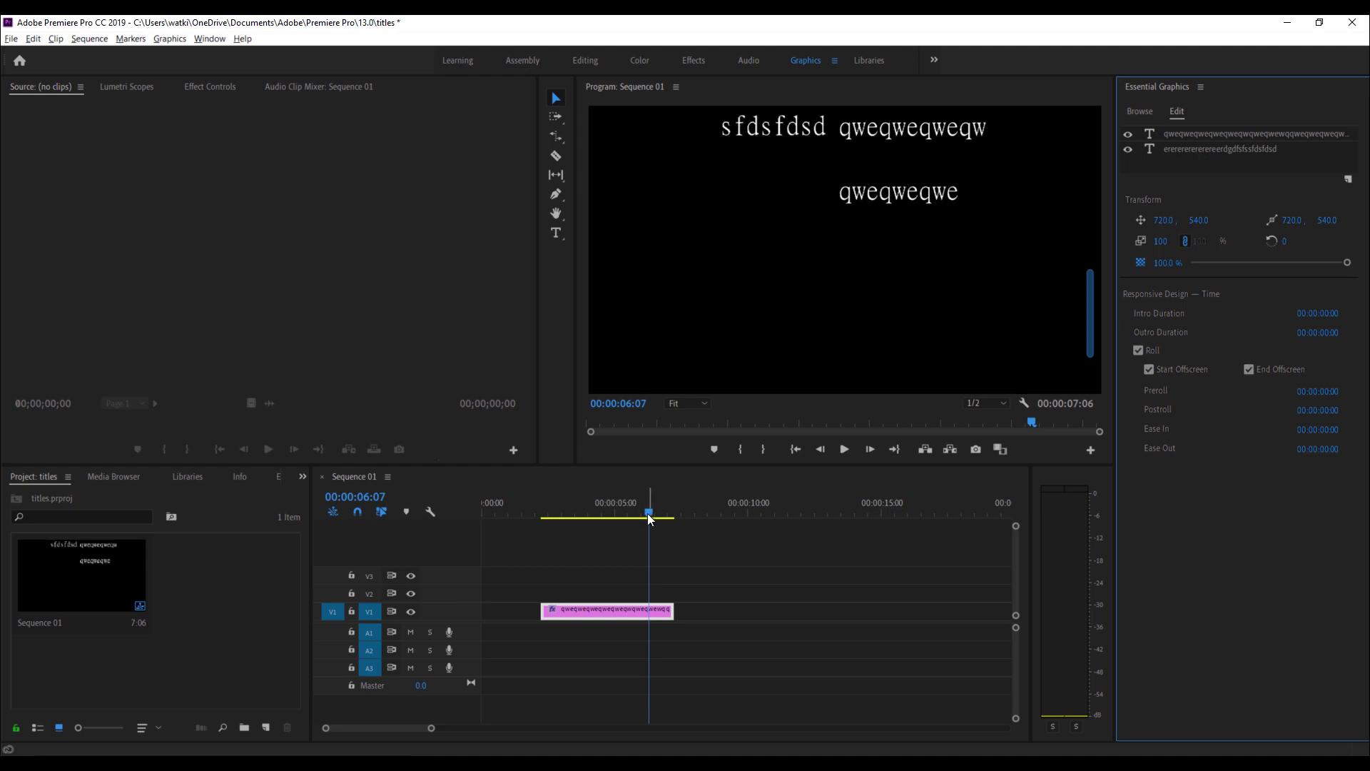
left_click_drag(648, 512, 543, 515)
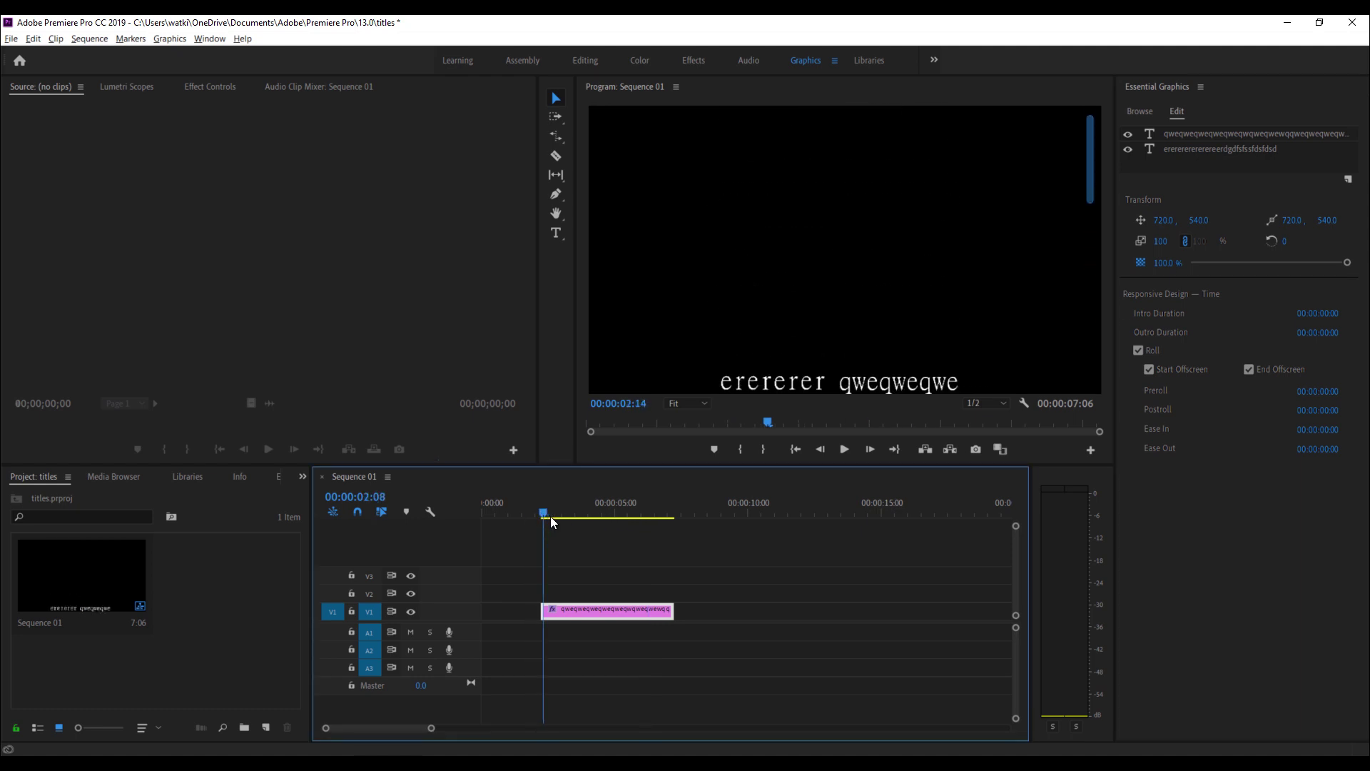
key("space")
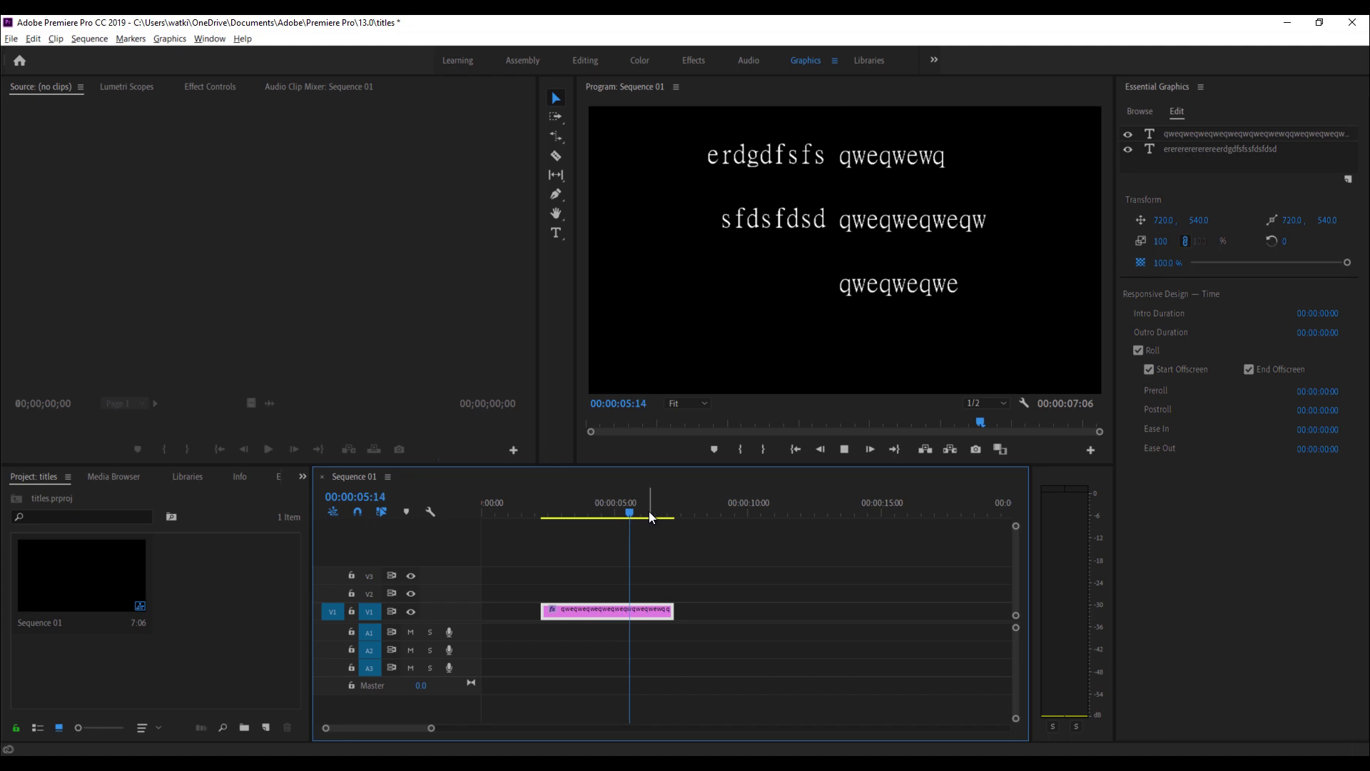
left_click_drag(656, 516, 568, 518)
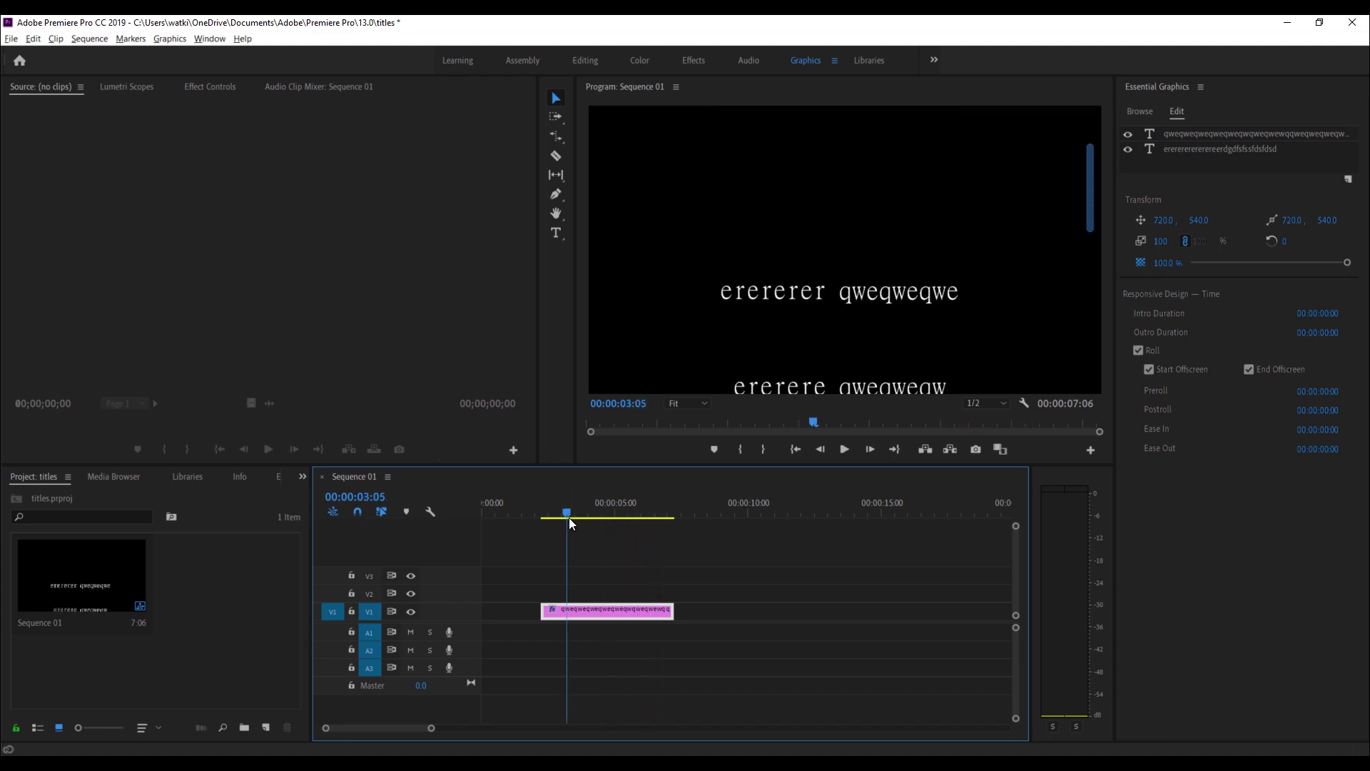